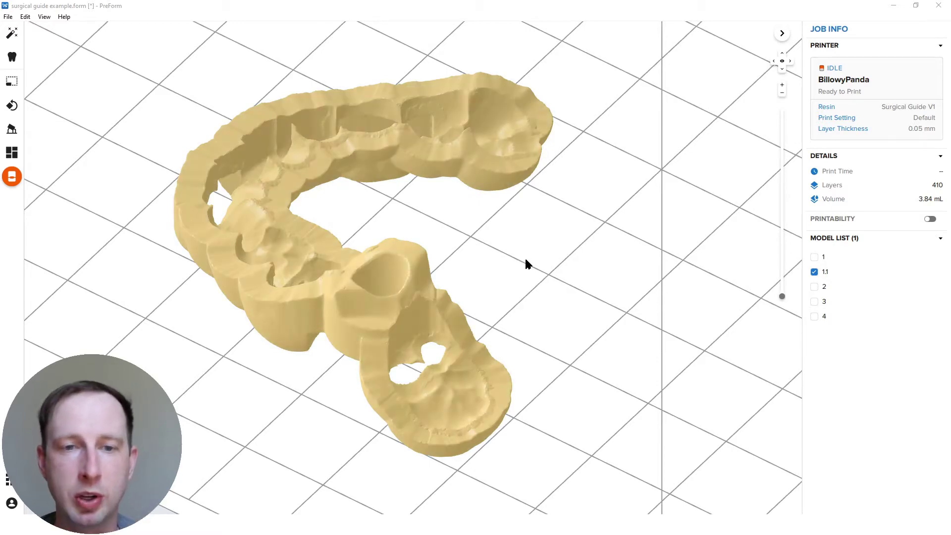
pyautogui.moveTo(524, 256); pyautogui.dragTo(589, 248, button='right')
pyautogui.scroll(-3, 420, 302)
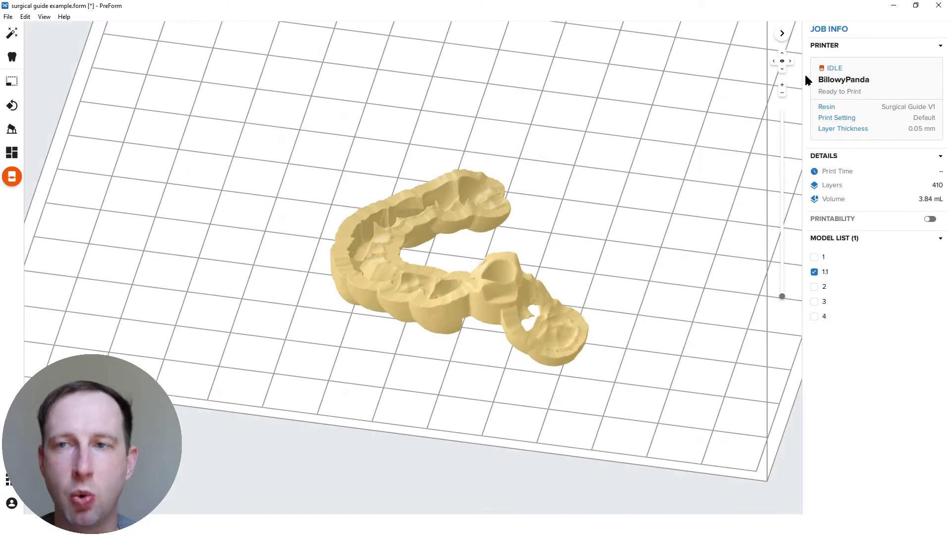
pyautogui.click(781, 70)
pyautogui.scroll(5, 421, 431)
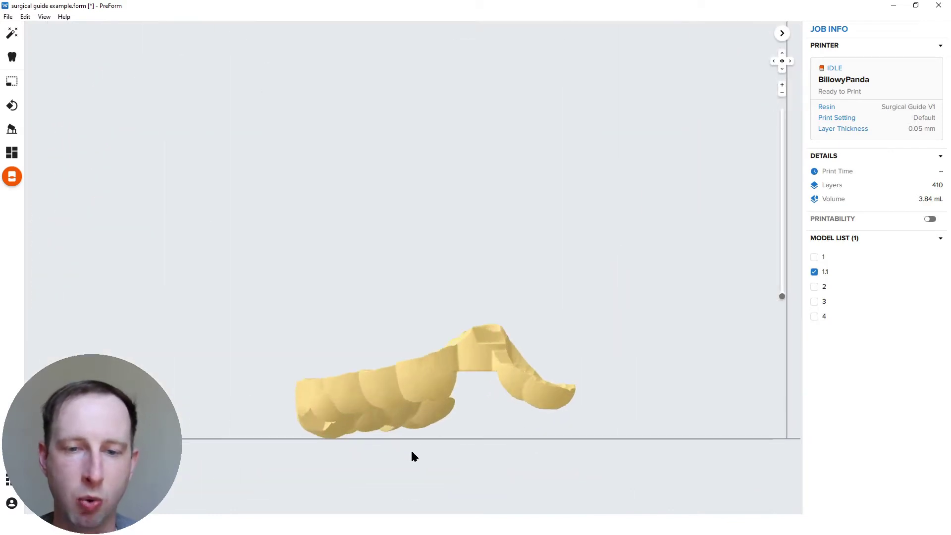
pyautogui.scroll(4, 412, 454)
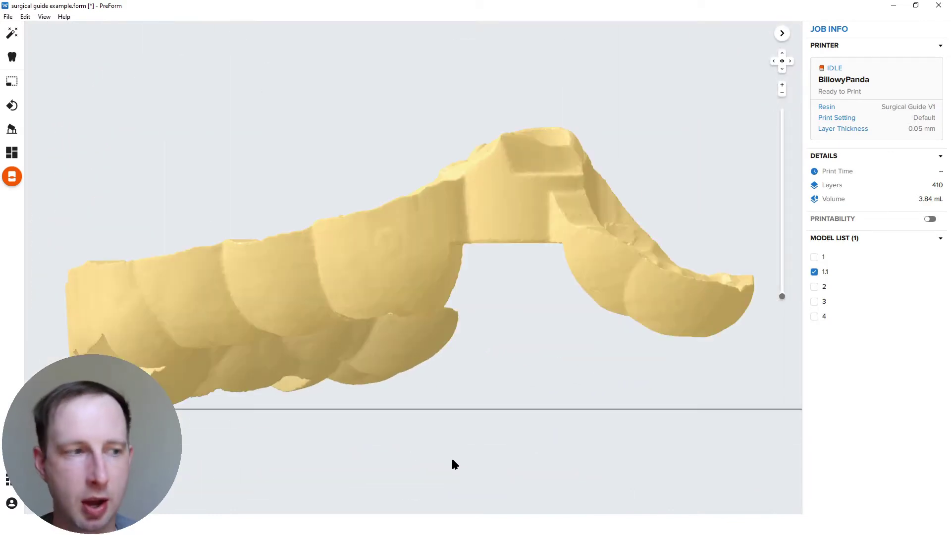
pyautogui.scroll(-2, 495, 426)
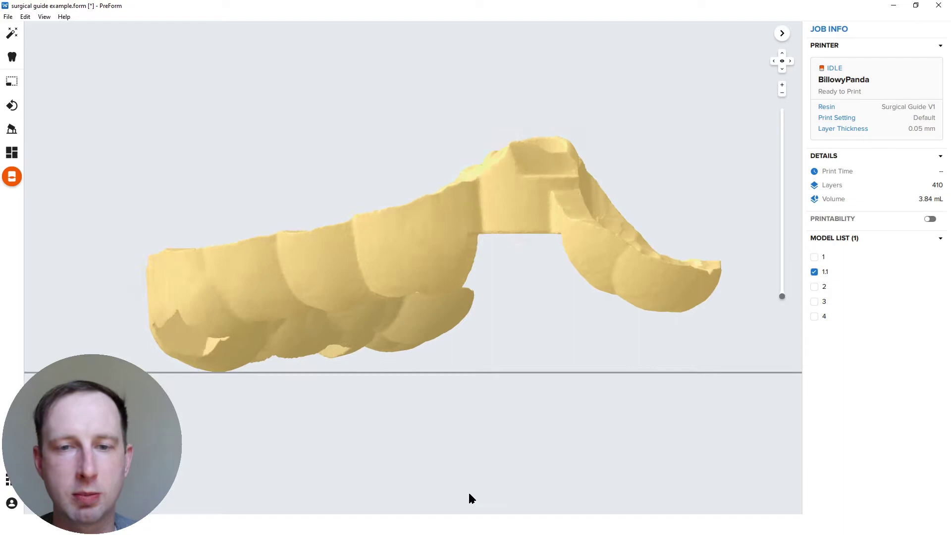
pyautogui.scroll(2, 473, 490)
pyautogui.scroll(-1, 474, 475)
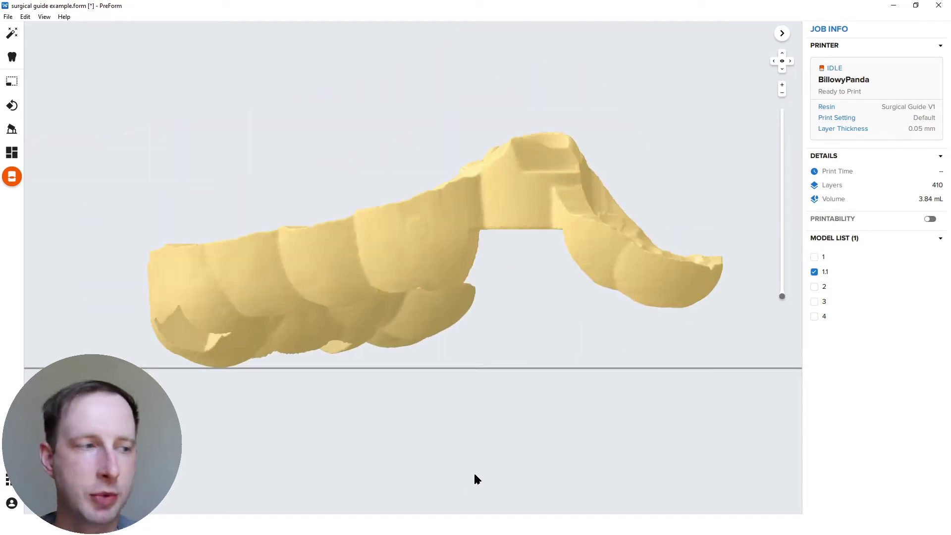
pyautogui.moveTo(475, 478); pyautogui.dragTo(526, 228, button='right')
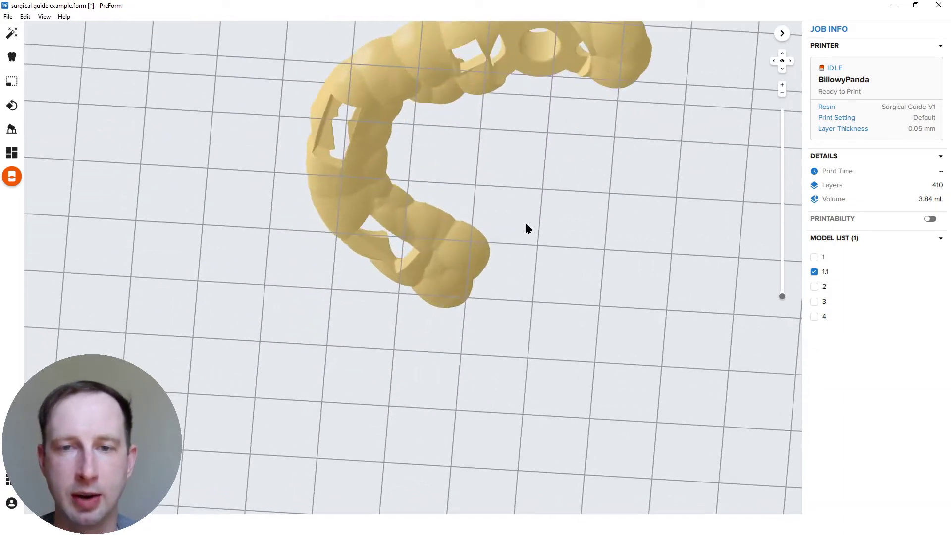
pyautogui.scroll(-3, 529, 233)
pyautogui.scroll(3, 550, 123)
pyautogui.scroll(2, 488, 171)
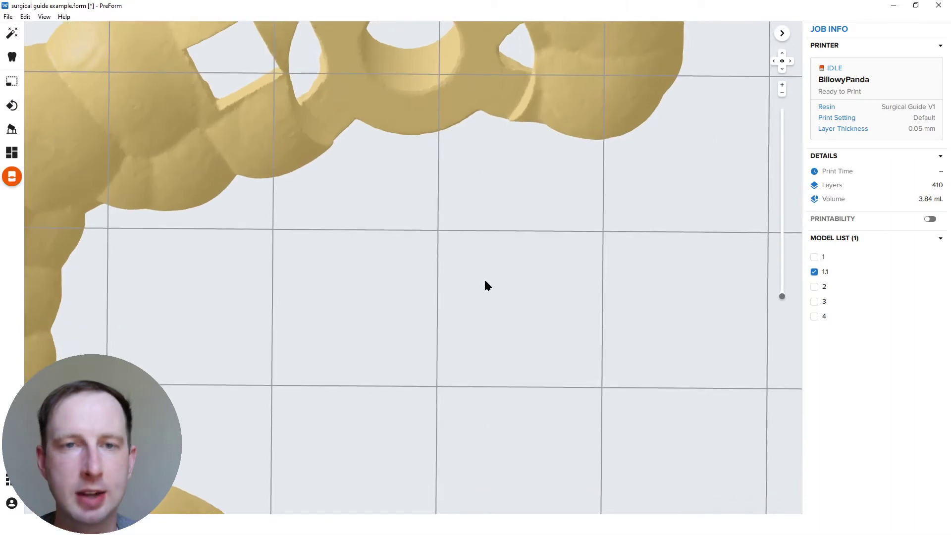
pyautogui.moveTo(485, 281); pyautogui.dragTo(517, 416, button='right')
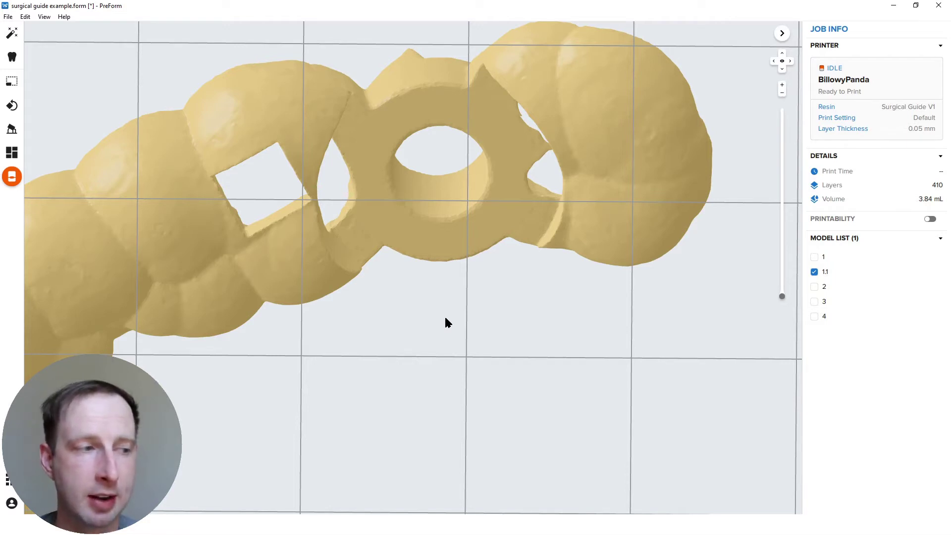
pyautogui.moveTo(446, 322); pyautogui.dragTo(397, 363, button='right')
pyautogui.scroll(-5, 397, 250)
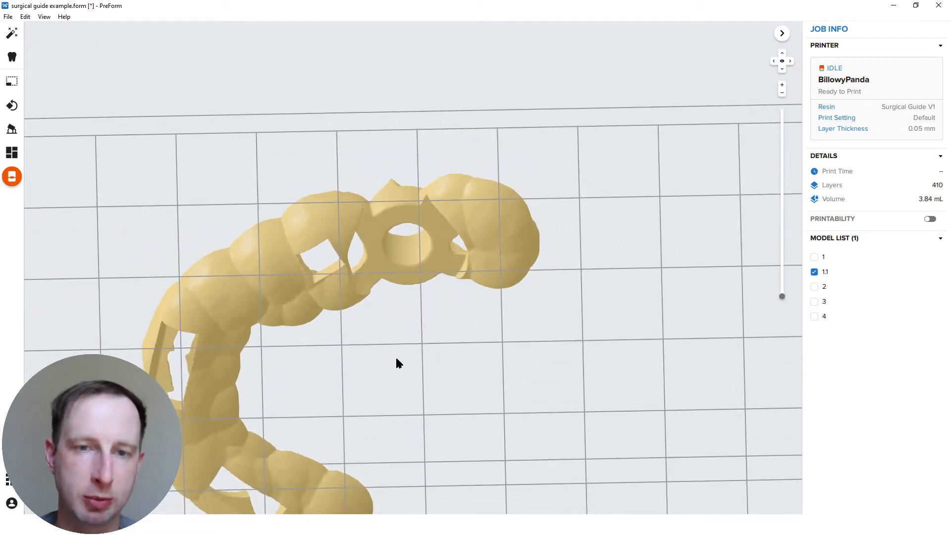
pyautogui.scroll(8, 406, 240)
pyautogui.moveTo(411, 295); pyautogui.dragTo(402, 216, button='right')
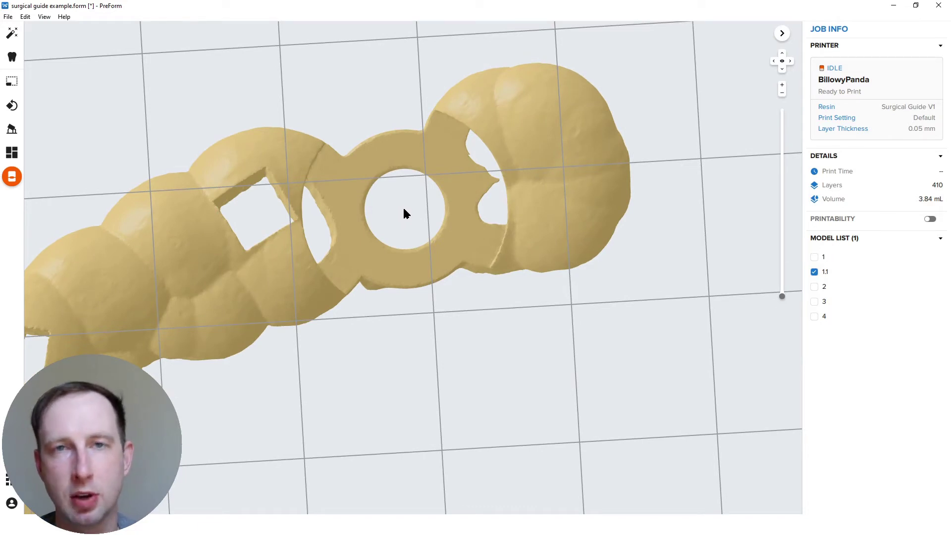
pyautogui.moveTo(404, 214); pyautogui.dragTo(438, 378, button='right')
pyautogui.scroll(-3, 446, 249)
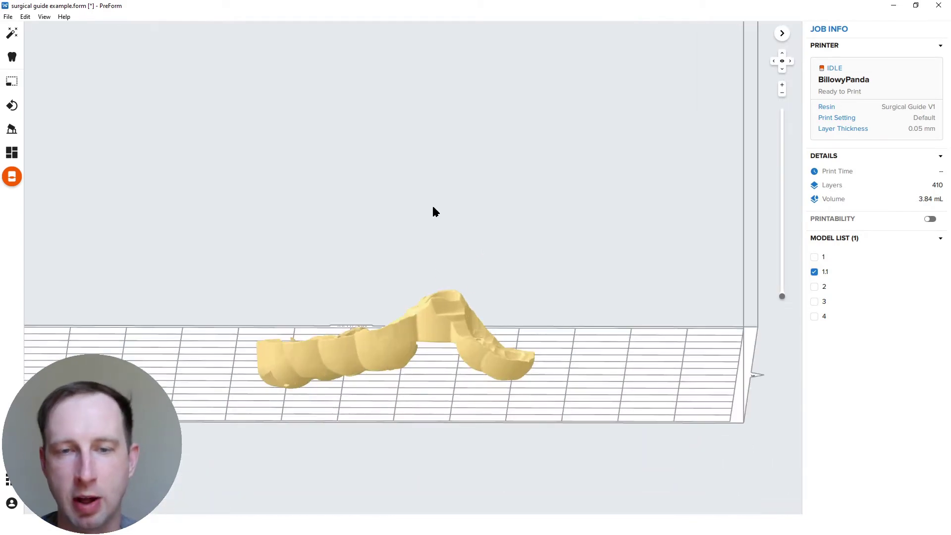
pyautogui.moveTo(432, 207); pyautogui.dragTo(503, 384, button='right')
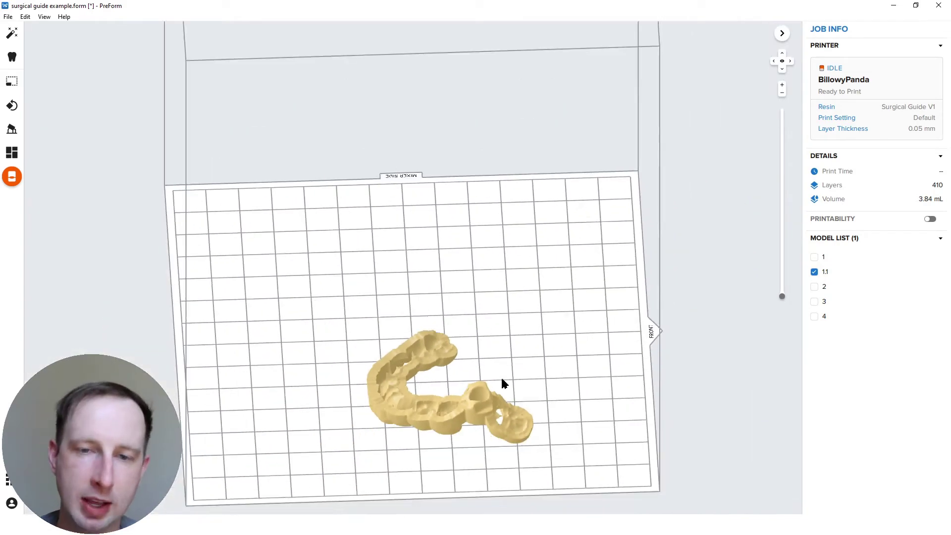
pyautogui.scroll(5, 542, 369)
pyautogui.scroll(3, 335, 325)
pyautogui.moveTo(335, 324); pyautogui.dragTo(543, 303, button='right')
pyautogui.scroll(2, 435, 418)
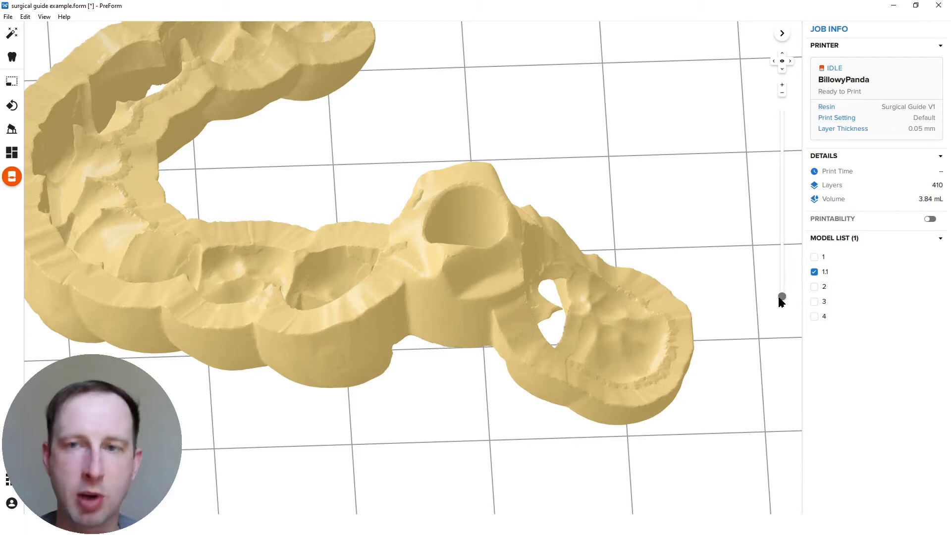
# Slice the guide preview at layer 269 (13.450 mm) and view the sleeve-hole cross-section from above
pyautogui.moveTo(781, 297); pyautogui.dragTo(784, 171)
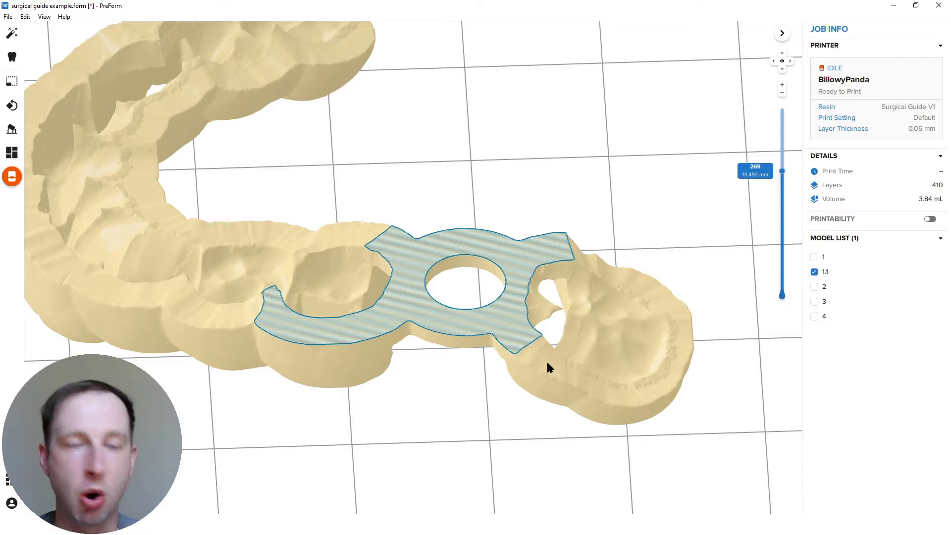
pyautogui.moveTo(547, 367); pyautogui.dragTo(381, 425, button='right')
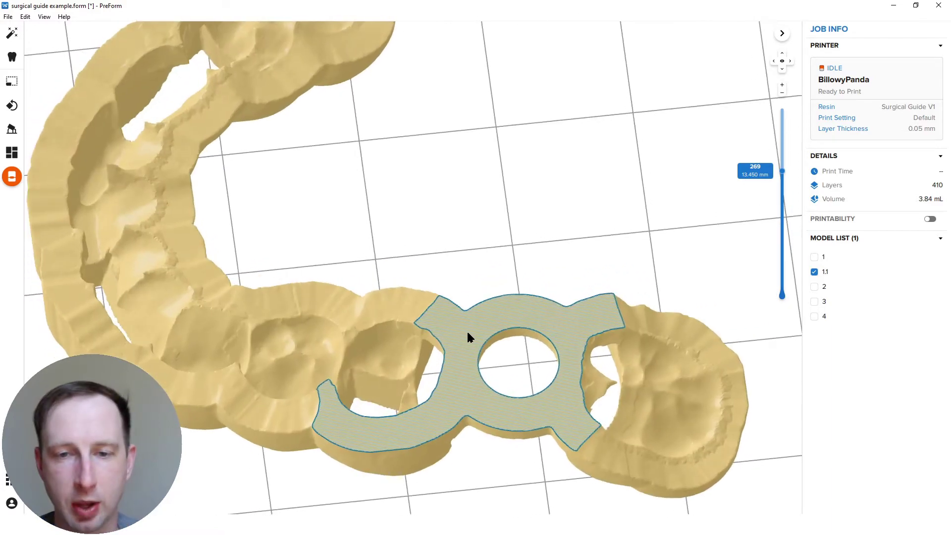
pyautogui.scroll(-5, 466, 330)
pyautogui.scroll(10, 400, 242)
pyautogui.scroll(-3, 439, 289)
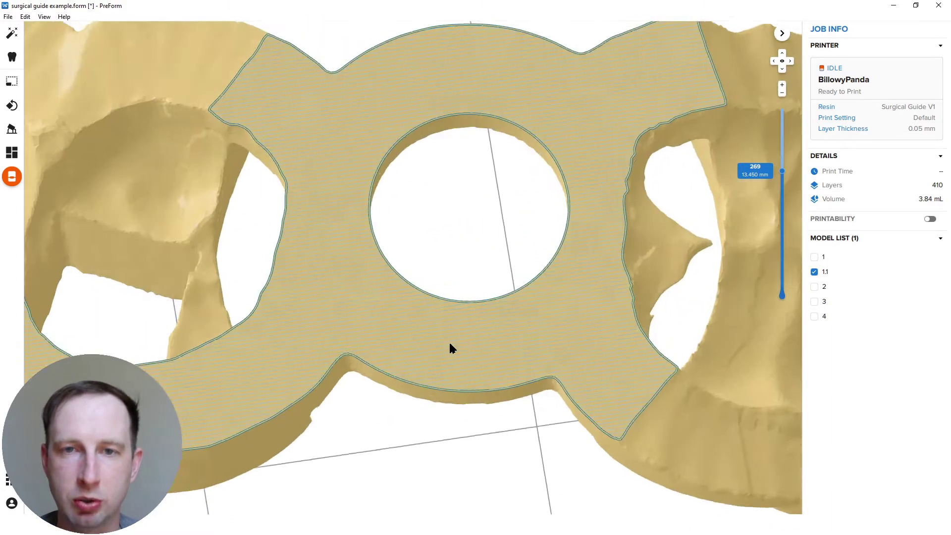
pyautogui.scroll(-3, 477, 289)
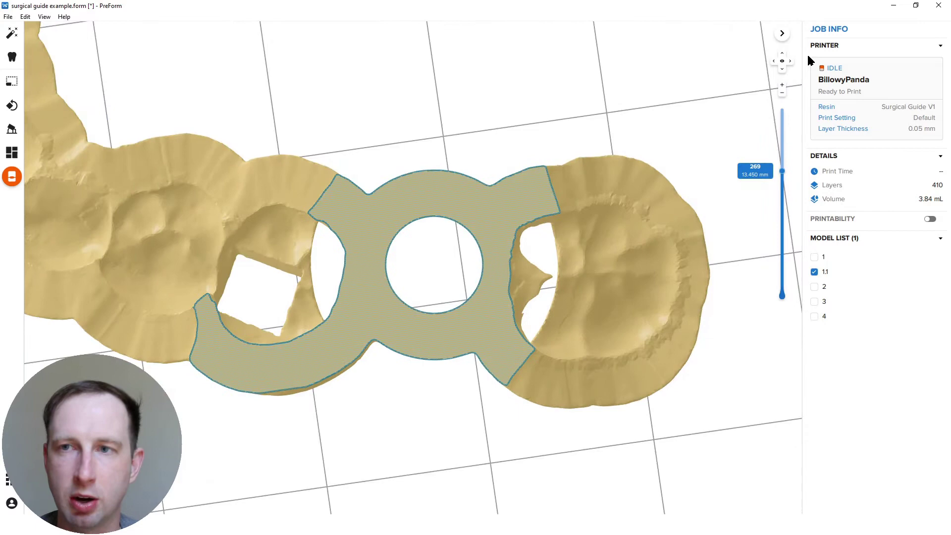
pyautogui.click(781, 58)
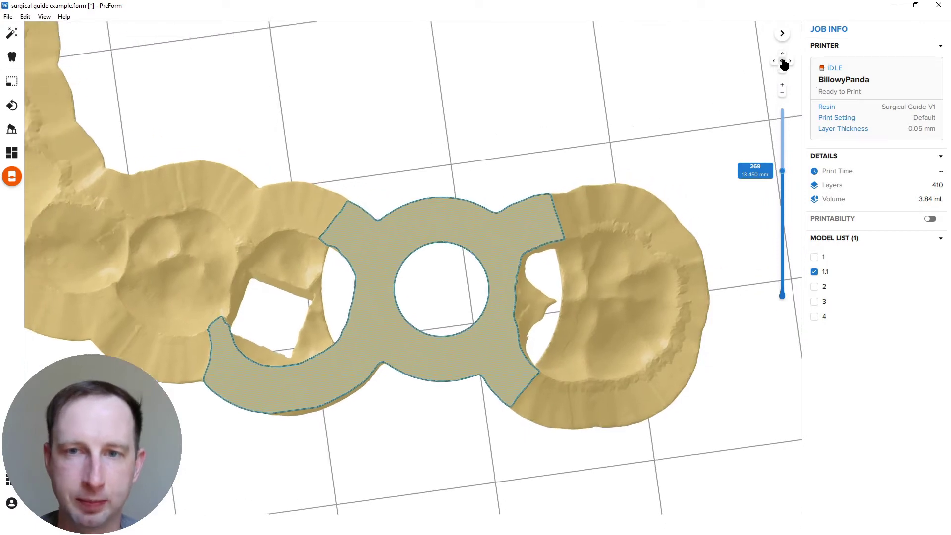
pyautogui.scroll(8, 420, 370)
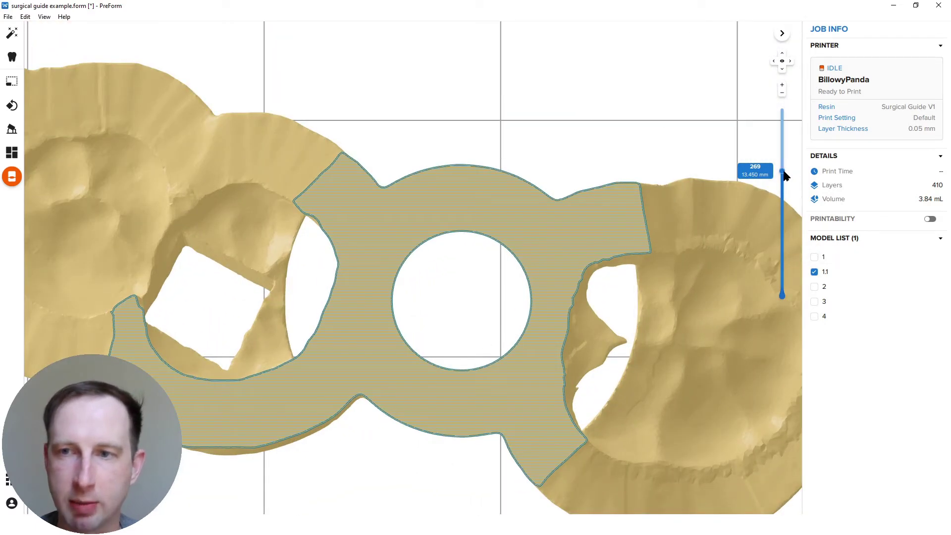
# Step the slice preview from layer 251 up through 254 and 262 to layer 270
pyautogui.moveTo(783, 172)
pyautogui.mouseDown()
pyautogui.moveTo(782, 198)
pyautogui.moveTo(779, 183)
pyautogui.mouseUp()
pyautogui.press('Up')
pyautogui.press('Up')
pyautogui.press('Up')
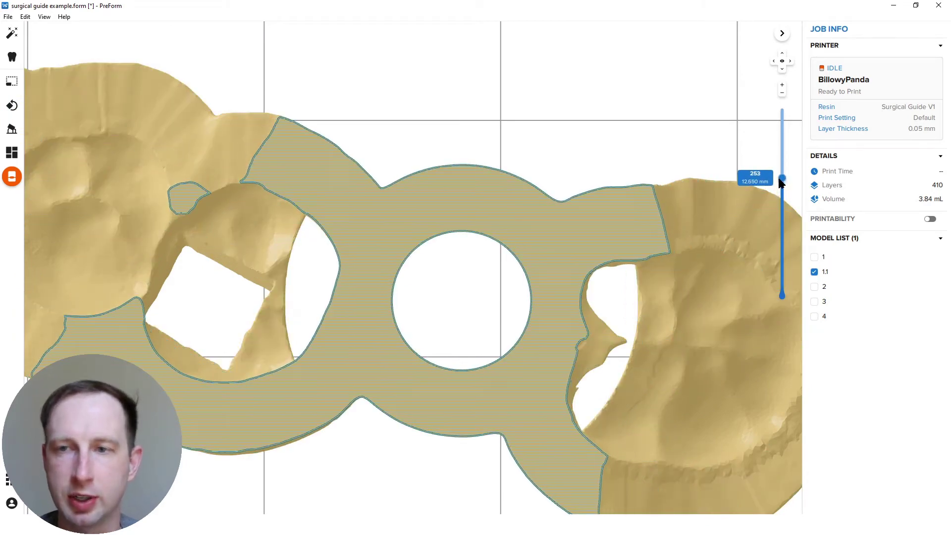
pyautogui.press('Up')
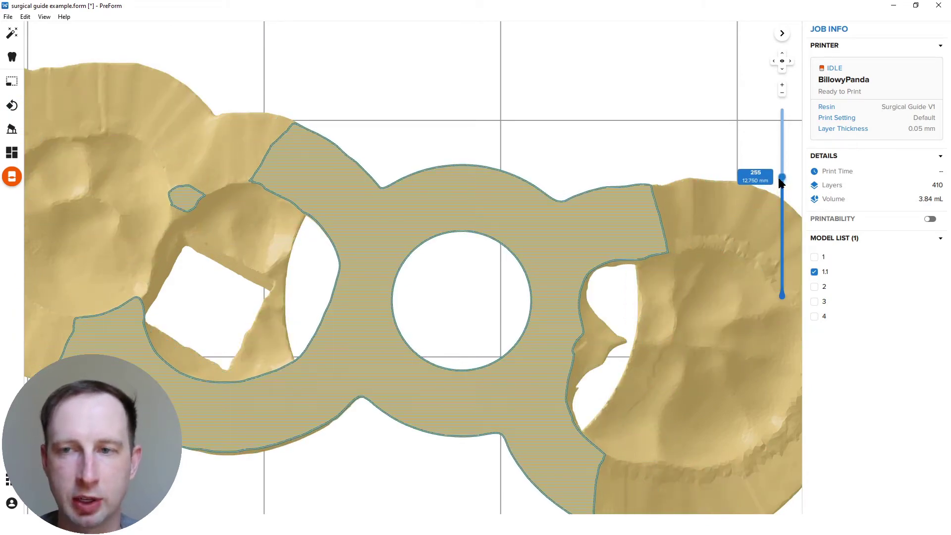
pyautogui.press('Up')
pyautogui.press('Up')
pyautogui.press('Up')
pyautogui.press('Up')
pyautogui.press('Up')
pyautogui.press('Up')
pyautogui.press('Up')
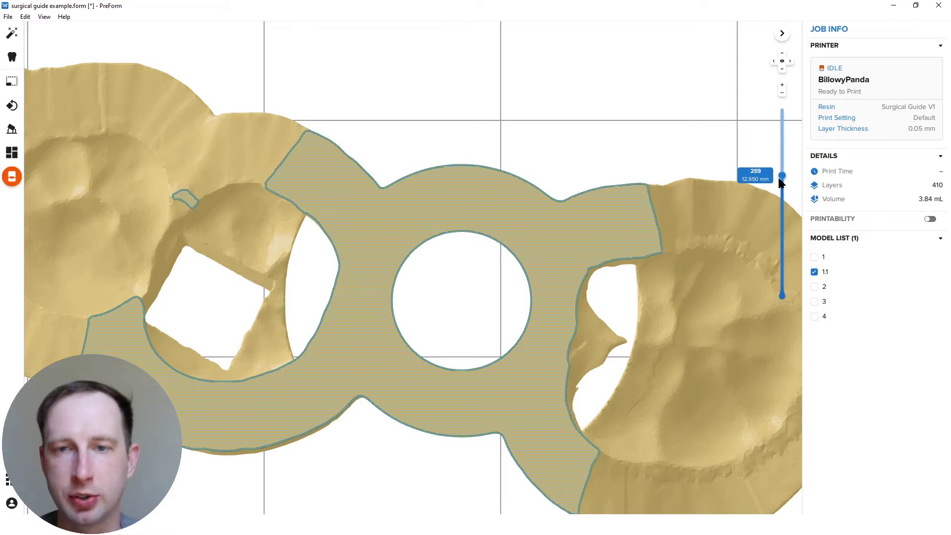
pyautogui.press('Up')
pyautogui.press('Up')
pyautogui.press('Up')
pyautogui.press('Up')
pyautogui.press('Up')
pyautogui.press('Up')
pyautogui.press('Up')
pyautogui.press('Up')
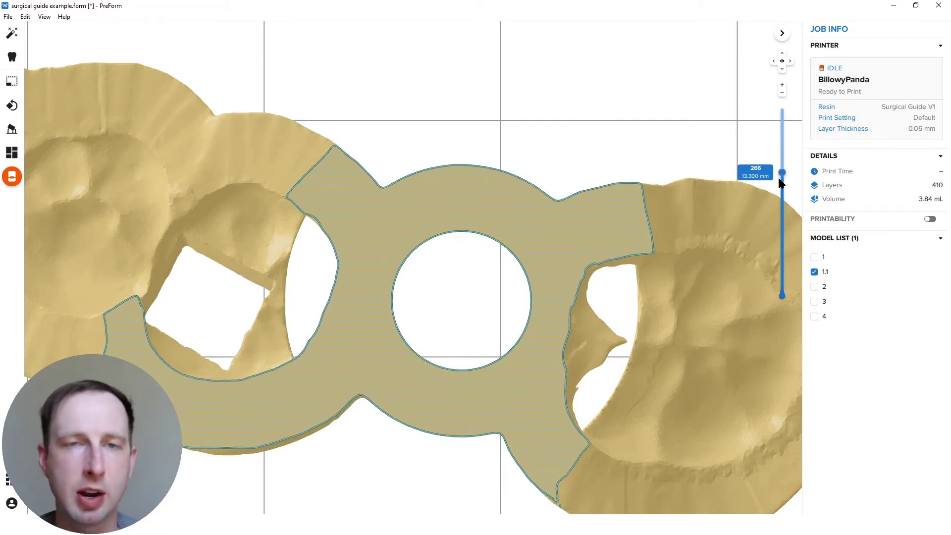
pyautogui.press('Up')
pyautogui.press('Up')
pyautogui.press('Up')
pyautogui.press('Up')
pyautogui.press('Up')
pyautogui.press('Up')
pyautogui.press('Up')
pyautogui.press('Up')
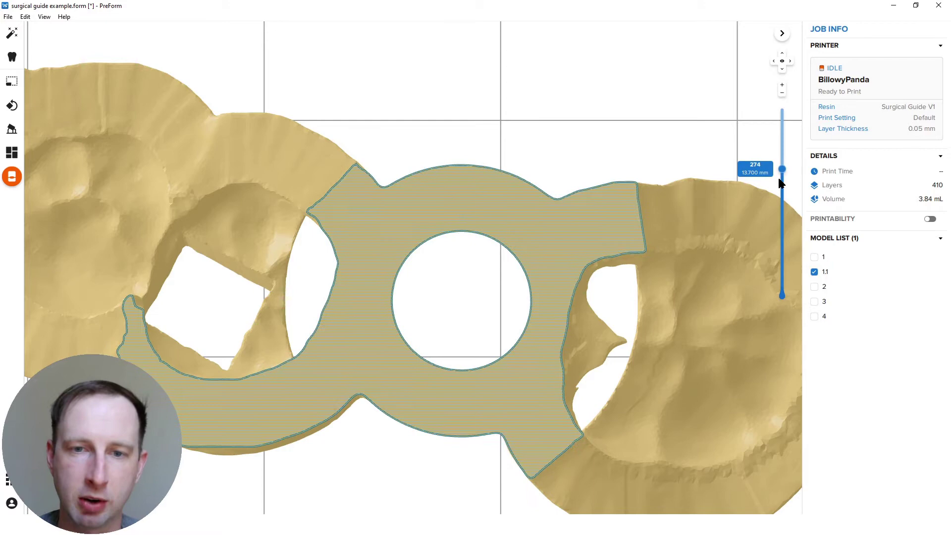
# Scan the slice through layers 238, 279, 340 and 400 to top layer 410, then back to 321
pyautogui.press('Down')
pyautogui.press('Down')
pyautogui.press('Down')
pyautogui.press('Down')
pyautogui.press('Down')
pyautogui.press('Down')
pyautogui.press('Down')
pyautogui.press('Down')
pyautogui.press('Down')
pyautogui.press('Down')
pyautogui.press('Down')
pyautogui.press('Down')
pyautogui.press('Down')
pyautogui.press('Down')
pyautogui.press('Down')
pyautogui.press('Down')
pyautogui.press('Down')
pyautogui.press('Down')
pyautogui.press('Down')
pyautogui.press('Down')
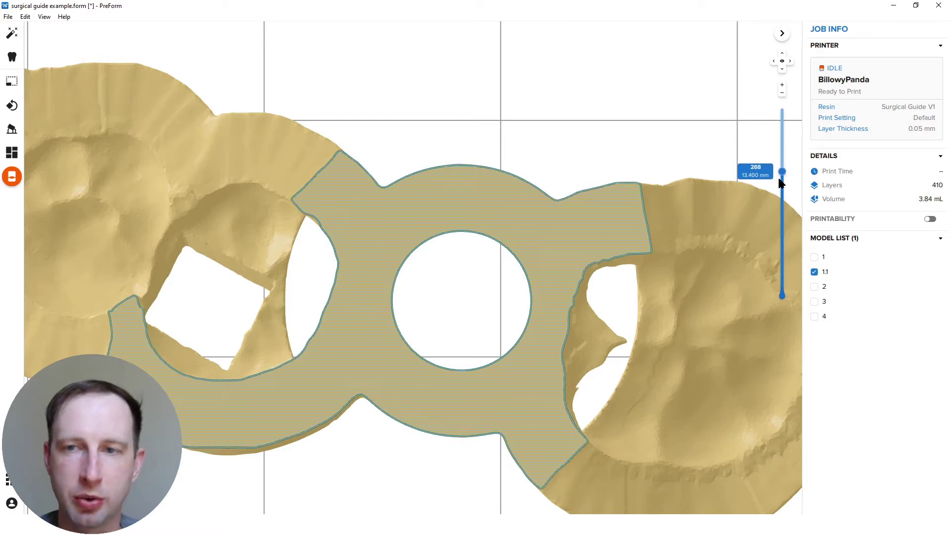
pyautogui.press('Up')
pyautogui.press('Up')
pyautogui.press('Up')
pyautogui.press('Up')
pyautogui.press('Up')
pyautogui.press('Up')
pyautogui.press('Up')
pyautogui.press('Up')
pyautogui.press('Up')
pyautogui.press('Up')
pyautogui.press('Up')
pyautogui.press('Up')
pyautogui.press('Up')
pyautogui.press('Up')
pyautogui.press('Up')
pyautogui.press('Up')
pyautogui.press('Up')
pyautogui.press('Up')
pyautogui.press('Up')
pyautogui.press('Up')
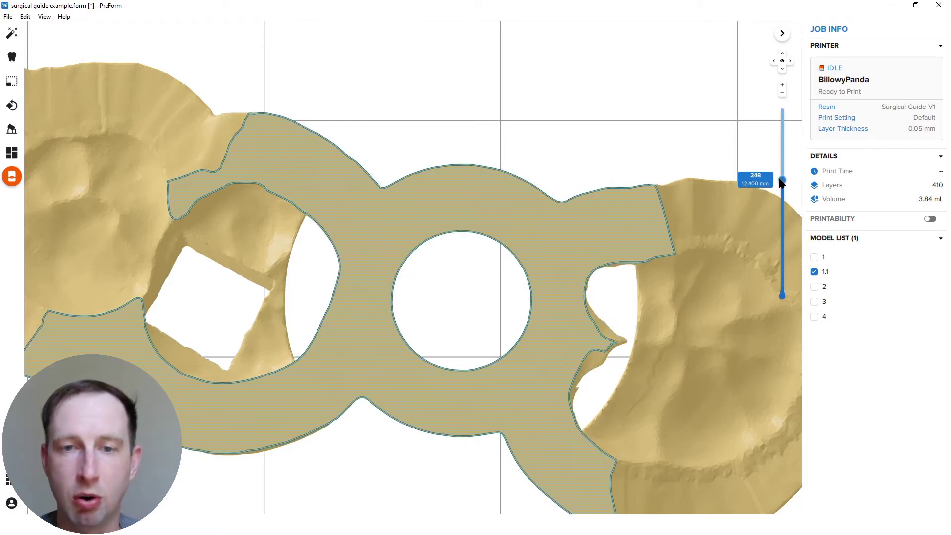
pyautogui.press('Up')
pyautogui.press('Up')
pyautogui.press('Up')
pyautogui.press('Up')
pyautogui.press('Up')
pyautogui.press('Up')
pyautogui.press('Up')
pyautogui.press('Up')
pyautogui.press('Up')
pyautogui.press('Up')
pyautogui.press('Up')
pyautogui.press('Up')
pyautogui.press('Up')
pyautogui.press('Up')
pyautogui.press('Up')
pyautogui.press('Up')
pyautogui.press('Up')
pyautogui.press('Up')
pyautogui.press('Up')
pyautogui.press('Up')
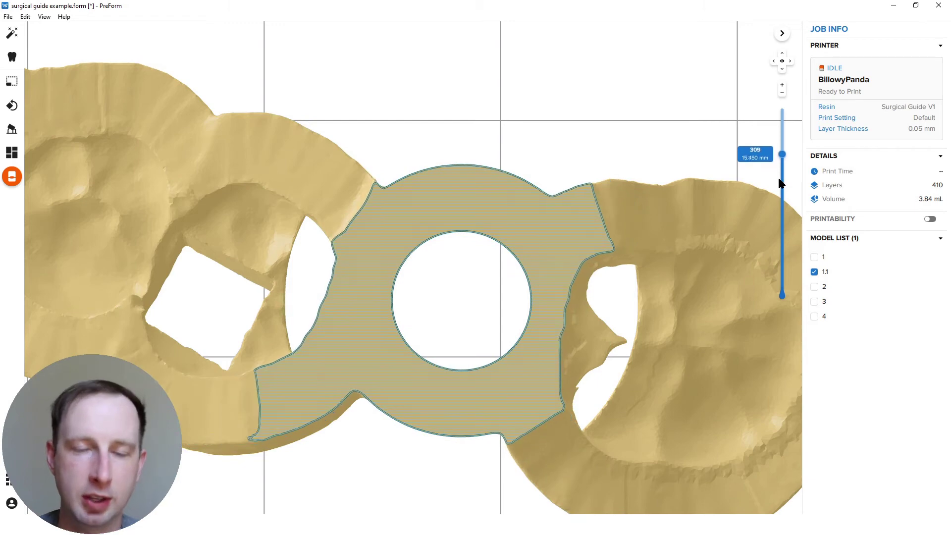
pyautogui.press('Up')
pyautogui.press('Up')
pyautogui.press('Up')
pyautogui.press('Up')
pyautogui.press('Up')
pyautogui.press('Up')
pyautogui.press('Up')
pyautogui.press('Up')
pyautogui.press('Up')
pyautogui.press('Up')
pyautogui.press('Up')
pyautogui.press('Up')
pyautogui.press('Up')
pyautogui.press('Up')
pyautogui.press('Up')
pyautogui.press('Up')
pyautogui.press('Up')
pyautogui.press('Up')
pyautogui.press('Up')
pyautogui.press('Up')
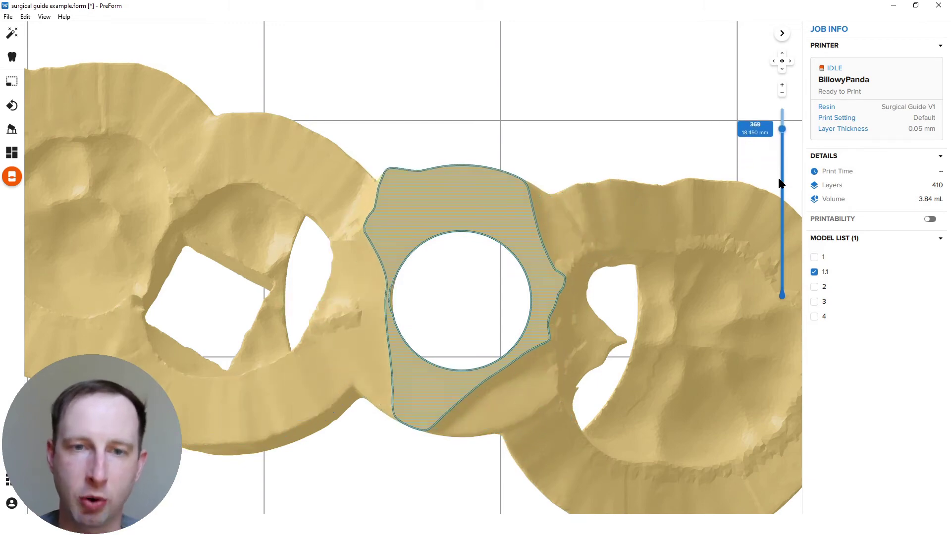
pyautogui.press('Up')
pyautogui.press('Up')
pyautogui.press('Up')
pyautogui.press('Up')
pyautogui.press('Up')
pyautogui.press('Up')
pyautogui.press('Up')
pyautogui.press('Up')
pyautogui.press('Up')
pyautogui.press('Up')
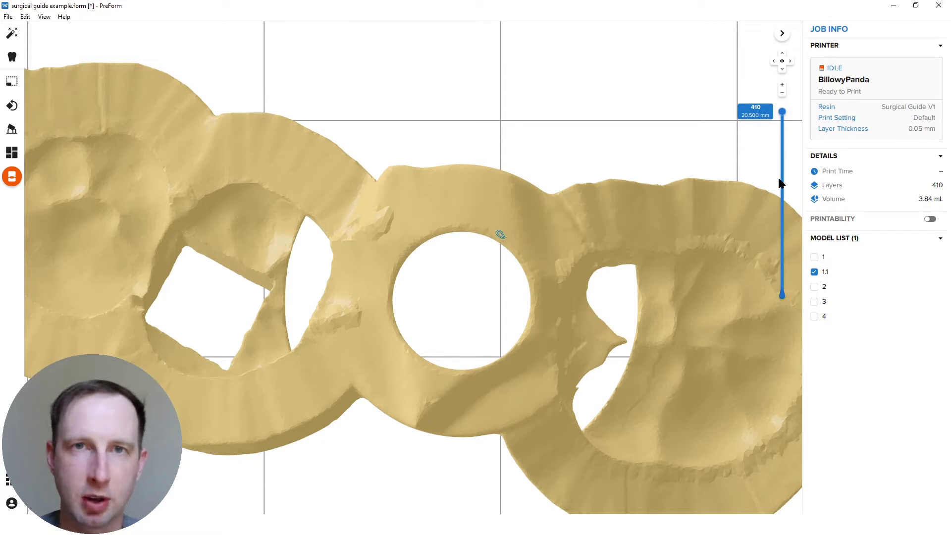
pyautogui.press('Down')
pyautogui.press('Down')
pyautogui.press('Down')
pyautogui.press('Down')
pyautogui.press('Down')
pyautogui.press('Down')
pyautogui.press('Down')
pyautogui.press('Down')
pyautogui.press('Down')
pyautogui.press('Down')
pyautogui.press('Down')
pyautogui.press('Down')
pyautogui.press('Down')
pyautogui.press('Down')
pyautogui.press('Down')
pyautogui.press('Down')
pyautogui.press('Down')
pyautogui.press('Down')
pyautogui.press('Down')
pyautogui.press('Down')
pyautogui.press('Down')
pyautogui.press('Down')
pyautogui.press('Down')
pyautogui.press('Down')
pyautogui.press('Down')
pyautogui.press('Down')
pyautogui.press('Down')
pyautogui.press('Down')
pyautogui.press('Down')
pyautogui.press('Down')
pyautogui.press('Down')
pyautogui.press('Down')
pyautogui.press('Down')
pyautogui.press('Down')
pyautogui.press('Down')
pyautogui.press('Down')
pyautogui.press('Down')
pyautogui.press('Down')
pyautogui.press('Down')
pyautogui.press('Down')
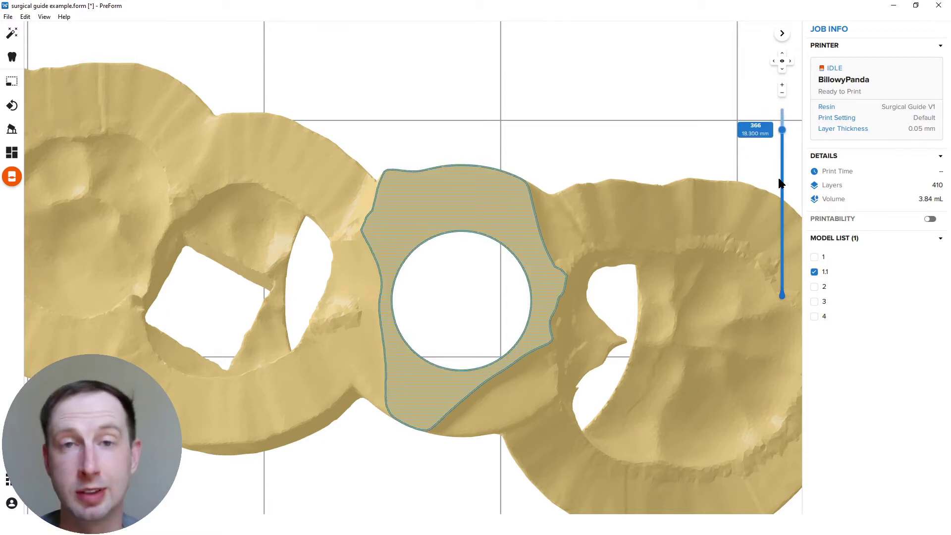
pyautogui.press('Down')
pyautogui.press('Down')
pyautogui.press('Down')
pyautogui.press('Down')
pyautogui.press('Down')
pyautogui.press('Down')
pyautogui.press('Down')
pyautogui.press('Down')
pyautogui.press('Down')
pyautogui.press('Down')
pyautogui.press('Down')
pyautogui.press('Down')
pyautogui.press('Down')
pyautogui.press('Down')
pyautogui.press('Down')
pyautogui.press('Down')
pyautogui.press('Down')
pyautogui.press('Down')
pyautogui.press('Down')
pyautogui.press('Down')
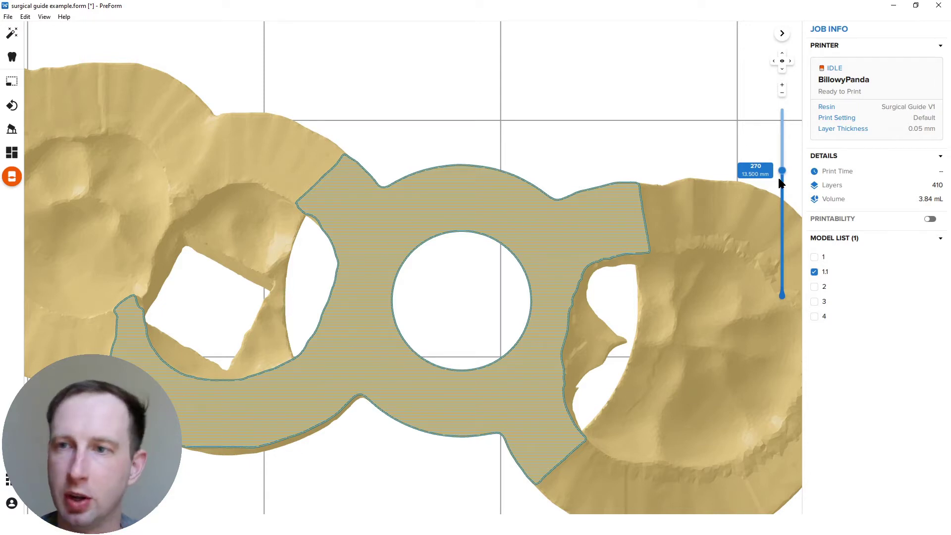
# Reset the layer slider to the full guide and view it from a low front angle on the platform
pyautogui.moveTo(781, 171); pyautogui.dragTo(781, 296)
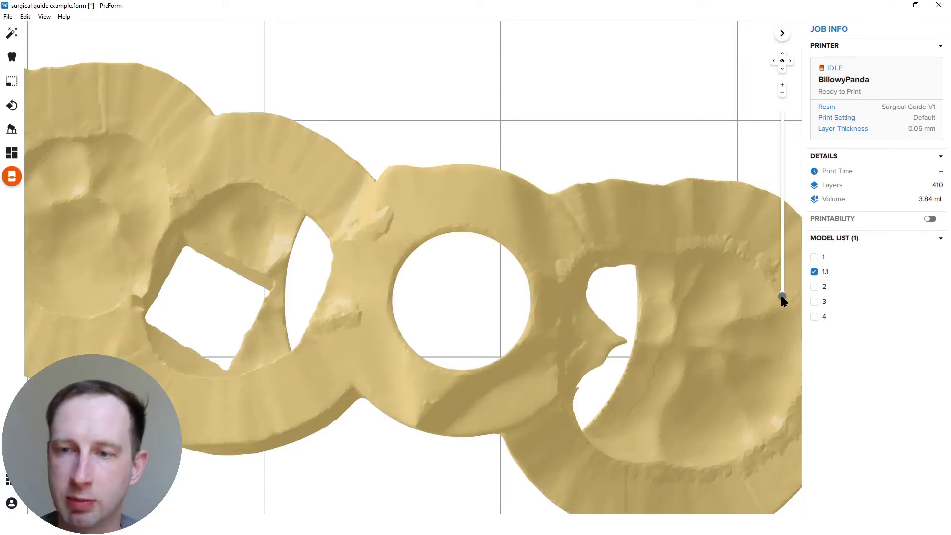
pyautogui.scroll(-10, 522, 333)
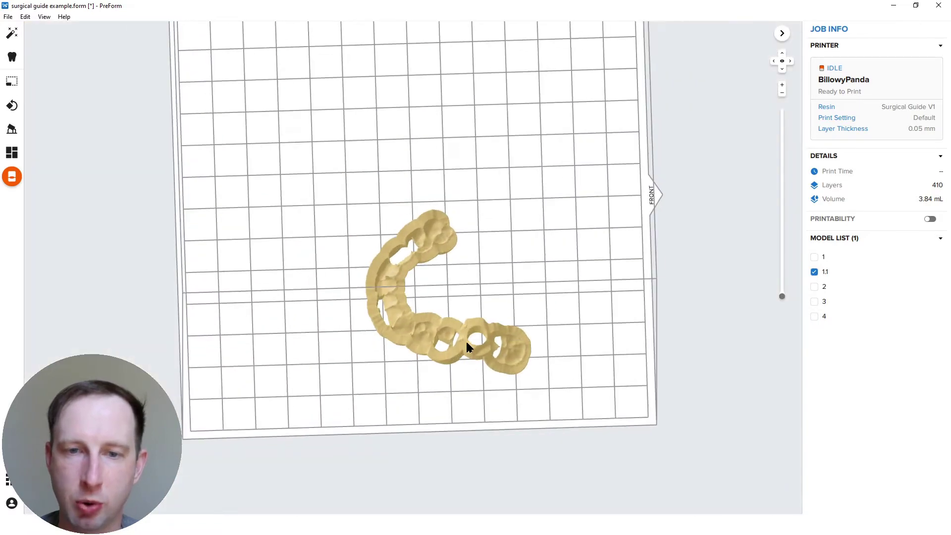
pyautogui.moveTo(465, 347); pyautogui.dragTo(711, 261, button='right')
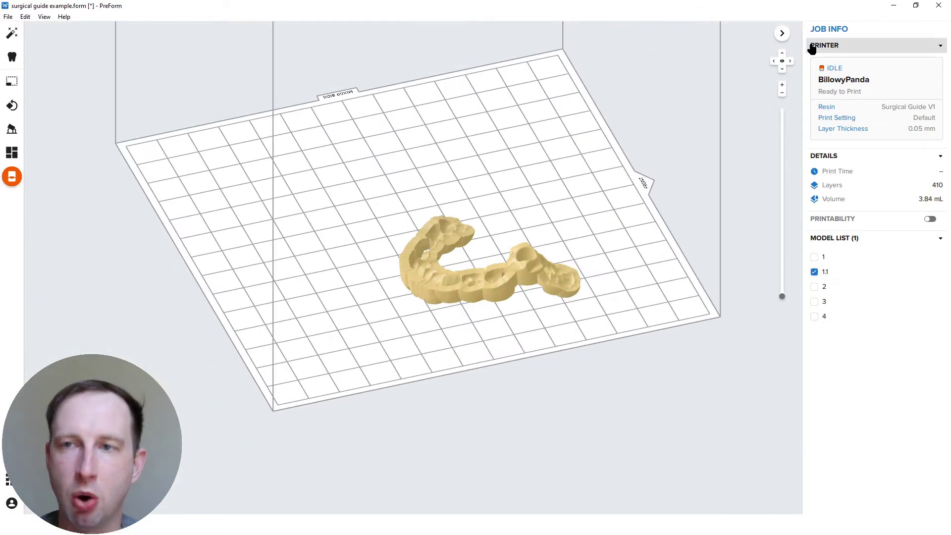
pyautogui.click(782, 69)
pyautogui.scroll(5, 544, 335)
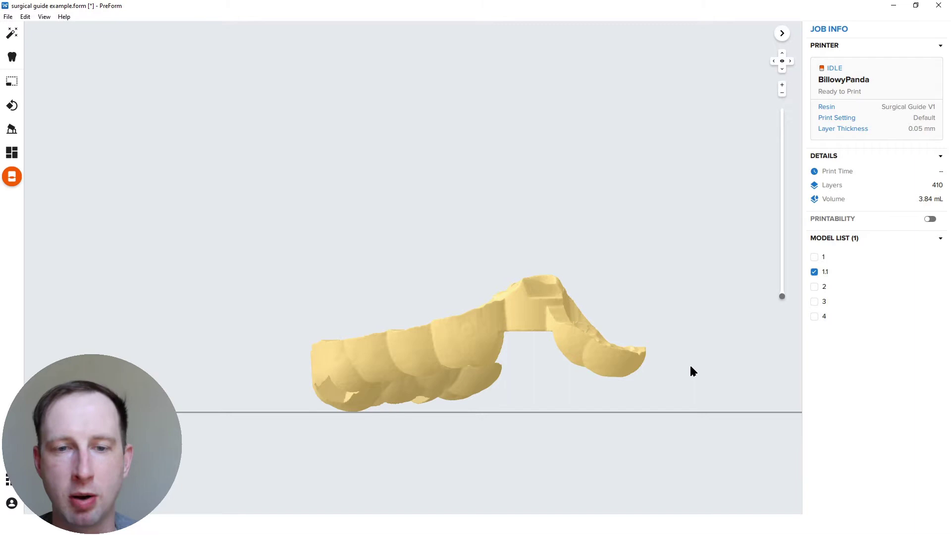
pyautogui.click(355, 365)
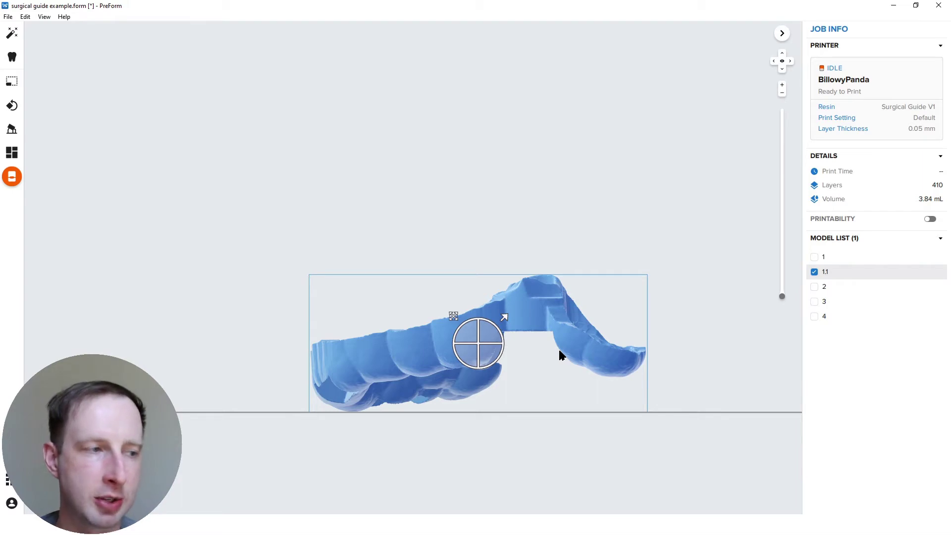
pyautogui.moveTo(515, 234); pyautogui.dragTo(553, 268, button='right')
pyautogui.click(554, 268)
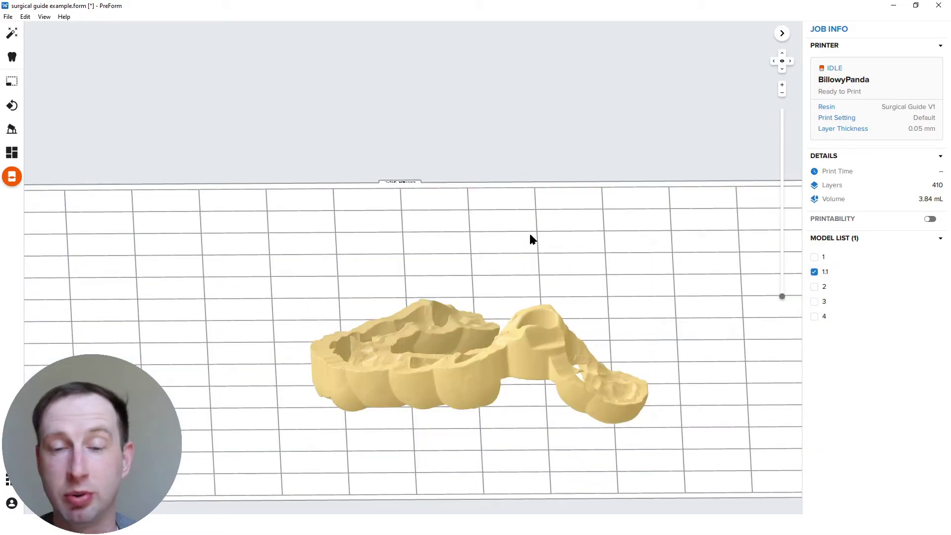
pyautogui.moveTo(529, 232); pyautogui.dragTo(528, 259, button='right')
pyautogui.click(814, 272)
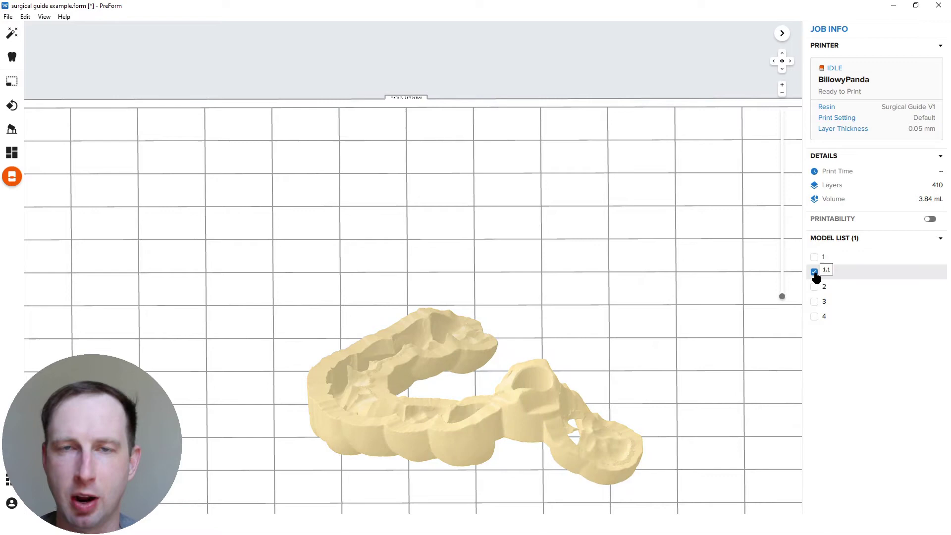
pyautogui.scroll(-3, 555, 326)
pyautogui.scroll(-2, 547, 310)
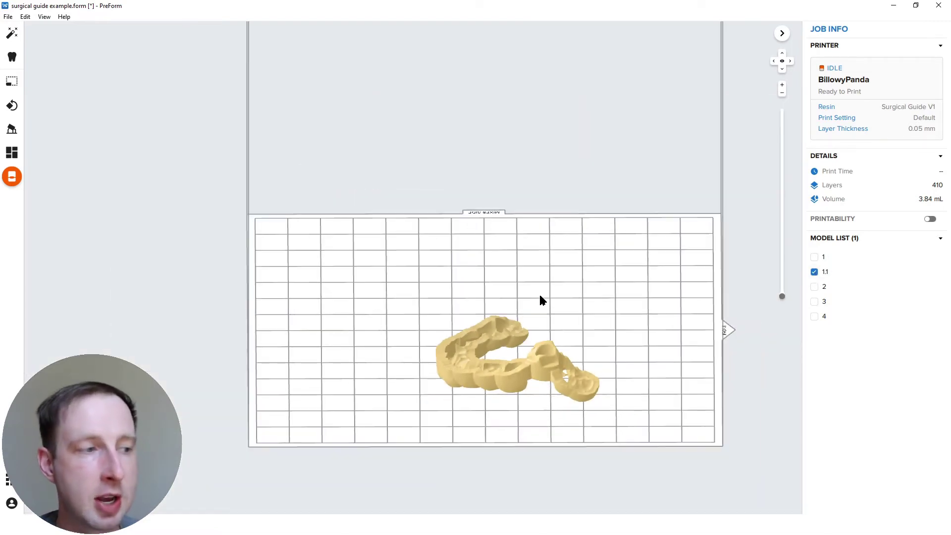
pyautogui.scroll(5, 568, 285)
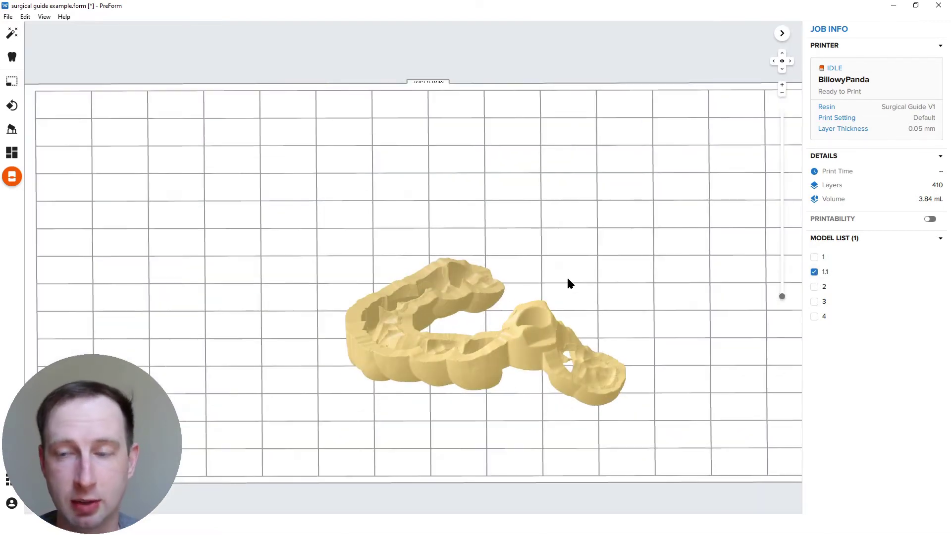
# Hide guide 1.1 and show guides 1, 2, 3 and 4 in the Model List
pyautogui.scroll(-5, 569, 305)
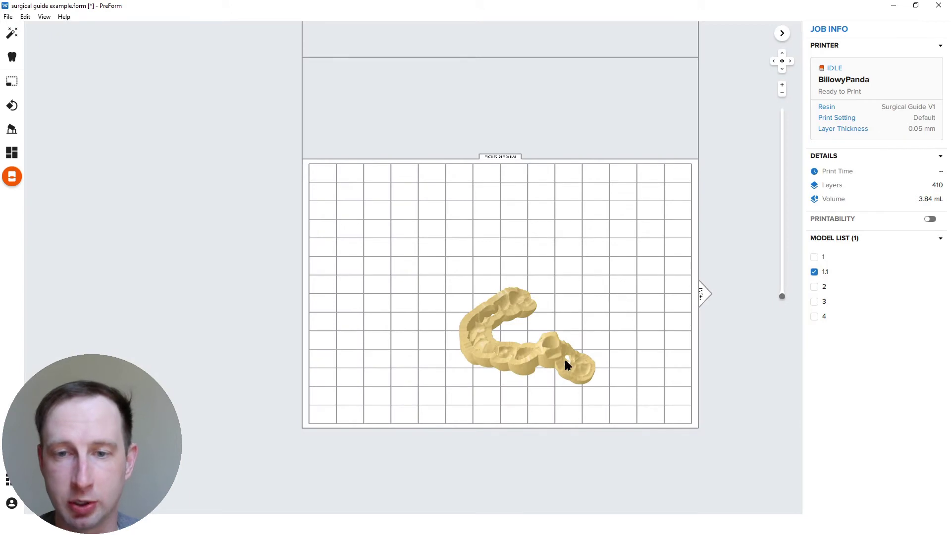
pyautogui.scroll(2, 589, 297)
pyautogui.click(814, 271)
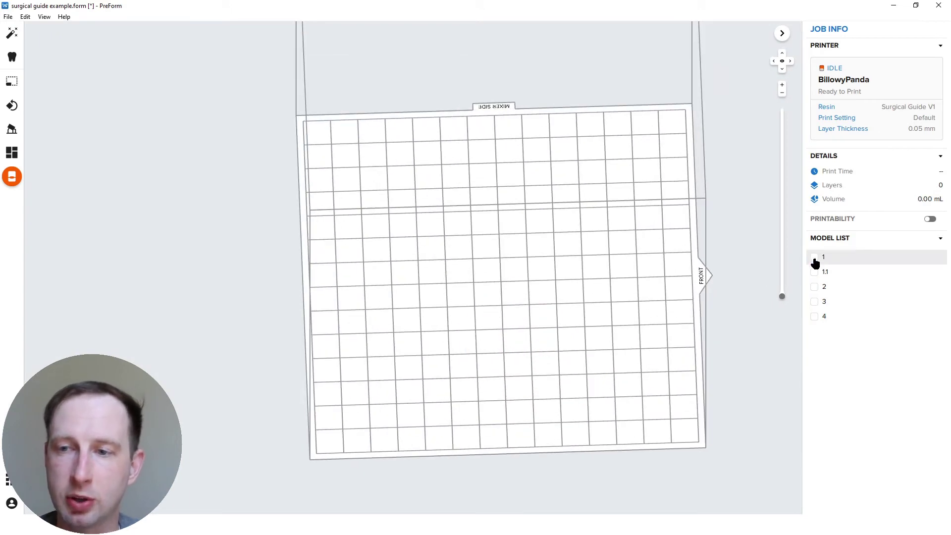
pyautogui.click(815, 262)
pyautogui.keyDown('ctrl'); pyautogui.click(837, 288); pyautogui.keyUp('ctrl')
pyautogui.keyDown('ctrl'); pyautogui.click(830, 304); pyautogui.keyUp('ctrl')
pyautogui.keyDown('ctrl'); pyautogui.click(827, 318); pyautogui.keyUp('ctrl')
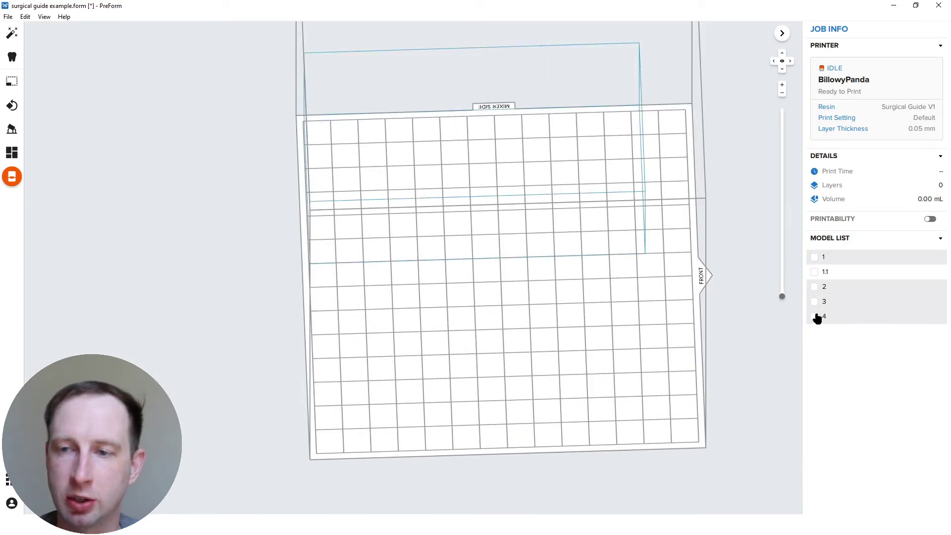
pyautogui.click(815, 316)
# Deselect the four guides and orbit to a low front view centred on guide 2
pyautogui.scroll(-2, 477, 384)
pyautogui.scroll(5, 495, 292)
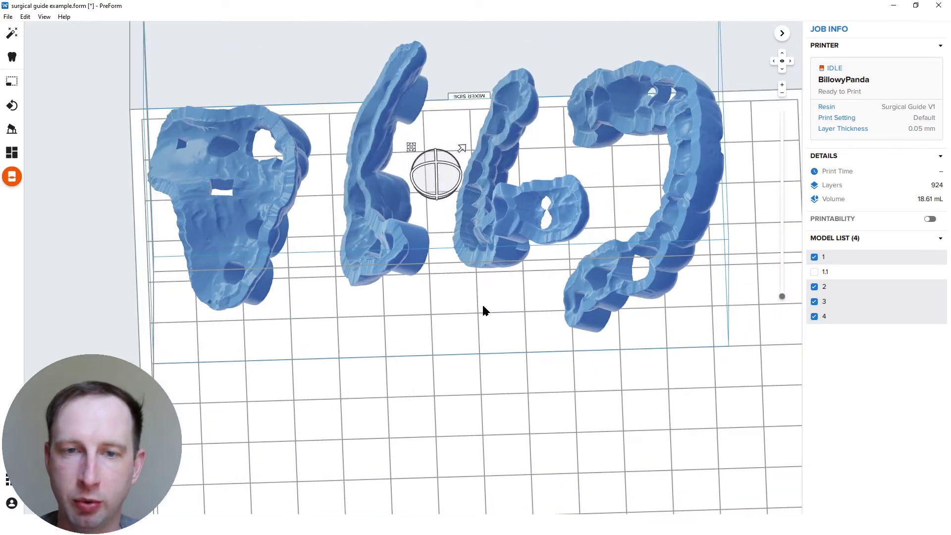
pyautogui.click(482, 306)
pyautogui.moveTo(520, 309); pyautogui.dragTo(786, 275, button='right')
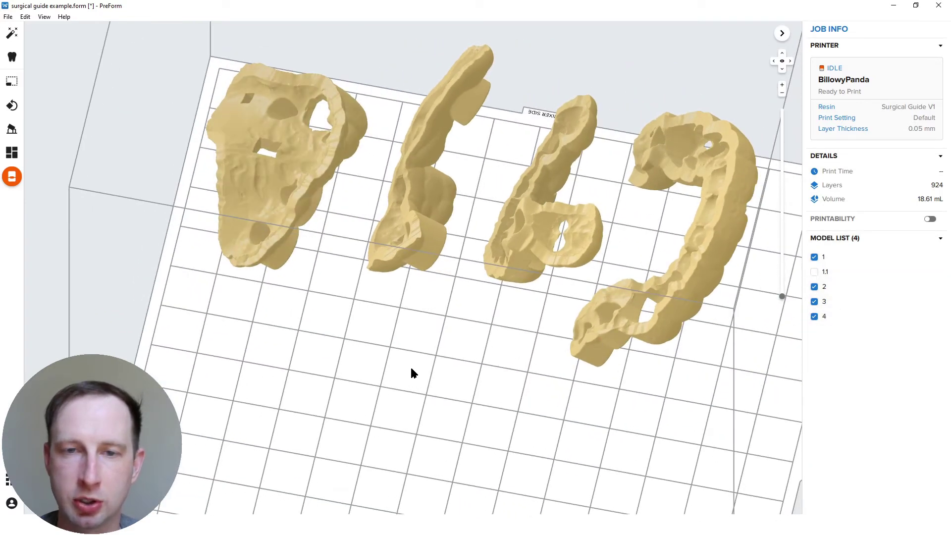
pyautogui.moveTo(411, 373); pyautogui.dragTo(560, 335, button='right')
pyautogui.moveTo(560, 336); pyautogui.dragTo(349, 433)
pyautogui.moveTo(349, 433); pyautogui.dragTo(514, 340, button='right')
pyautogui.scroll(5, 438, 380)
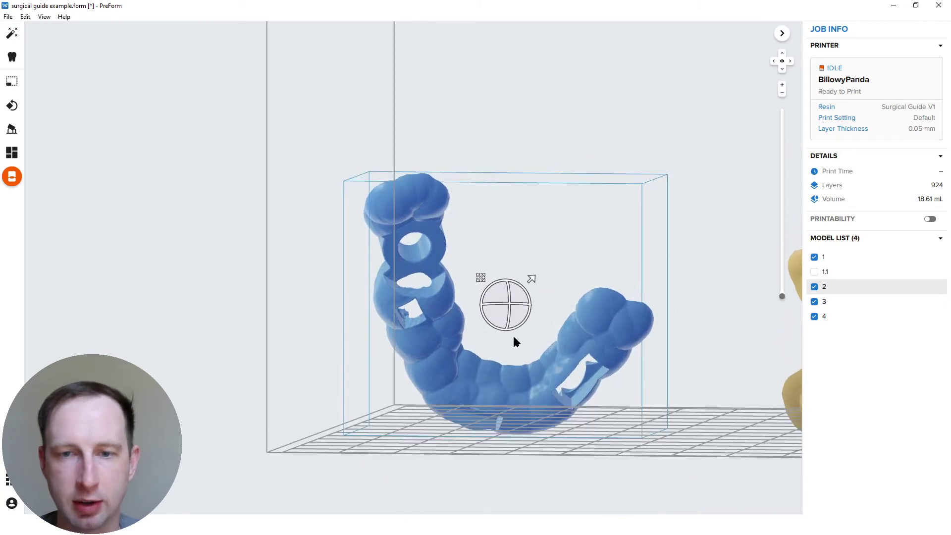
# Use Orientation's Select Base to set the flat face beside guide 2's sleeve hole as its base
pyautogui.click(19, 110)
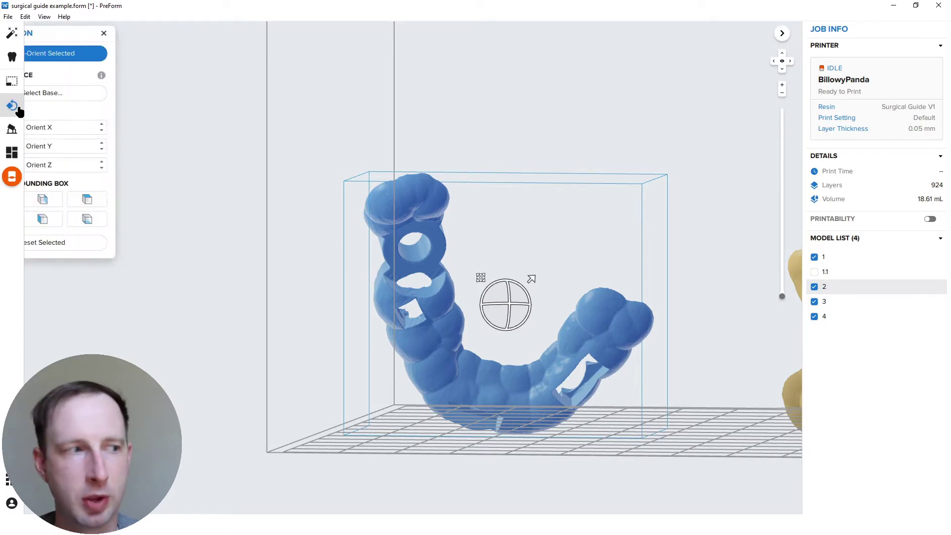
pyautogui.click(83, 98)
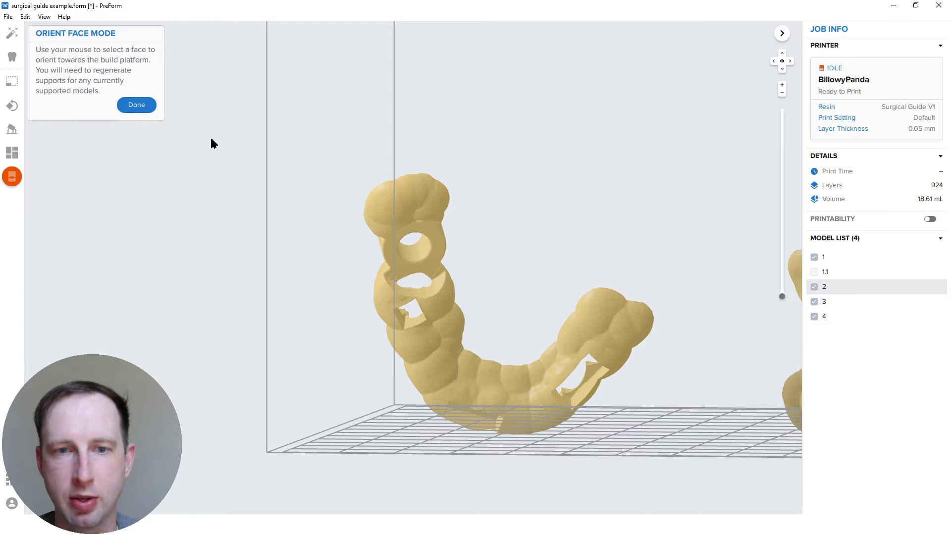
pyautogui.scroll(3, 408, 259)
pyautogui.click(398, 256)
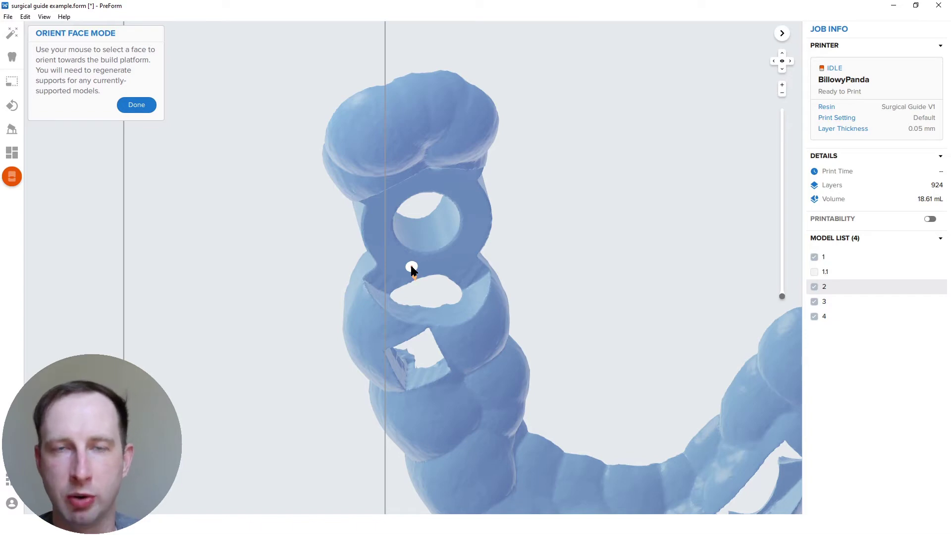
pyautogui.click(411, 268)
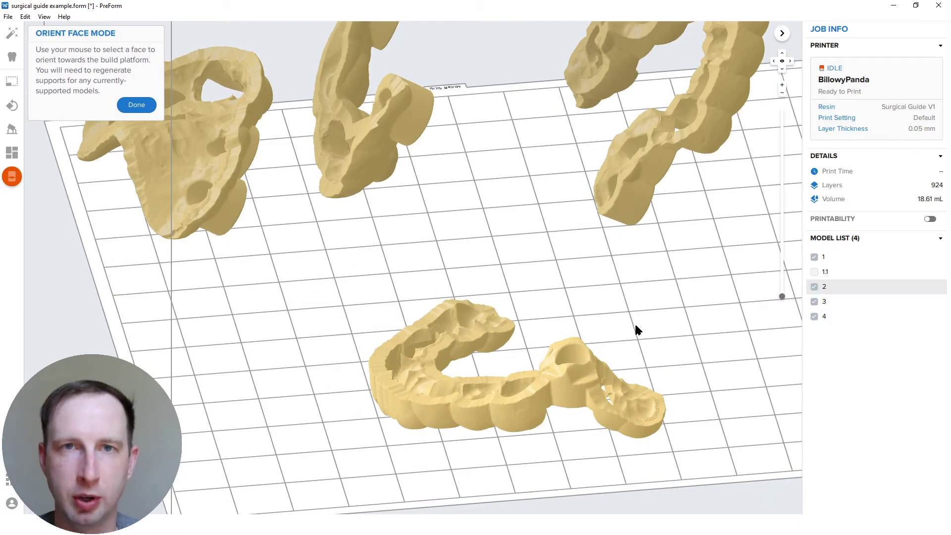
# Orbit around the guides to check guide 2 now lies flat on the platform
pyautogui.moveTo(635, 328); pyautogui.dragTo(510, 291, button='right')
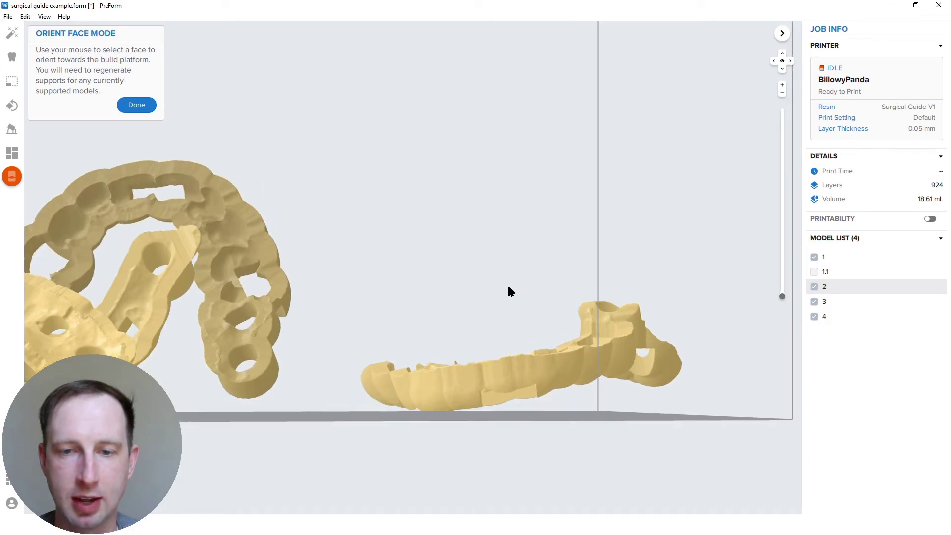
pyautogui.moveTo(553, 369); pyautogui.dragTo(592, 366, button='right')
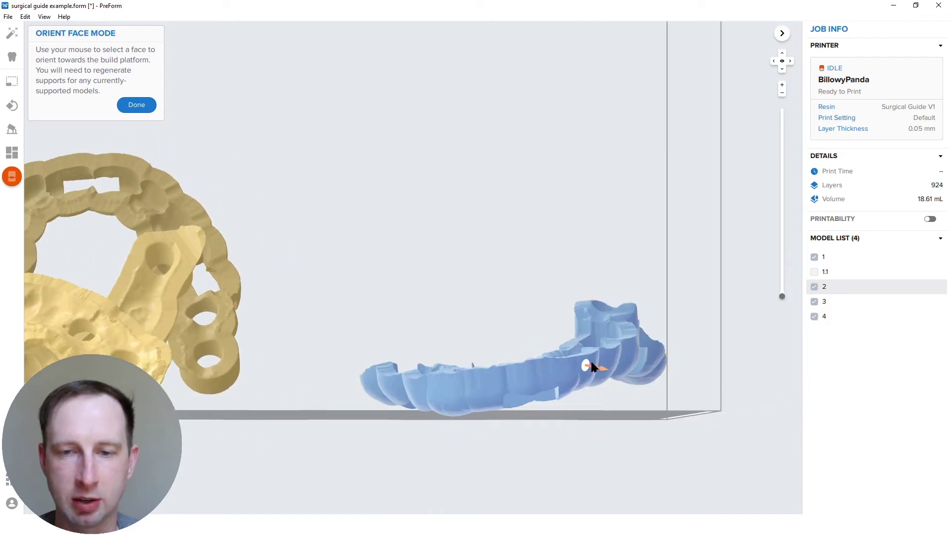
pyautogui.moveTo(442, 406); pyautogui.dragTo(553, 331, button='right')
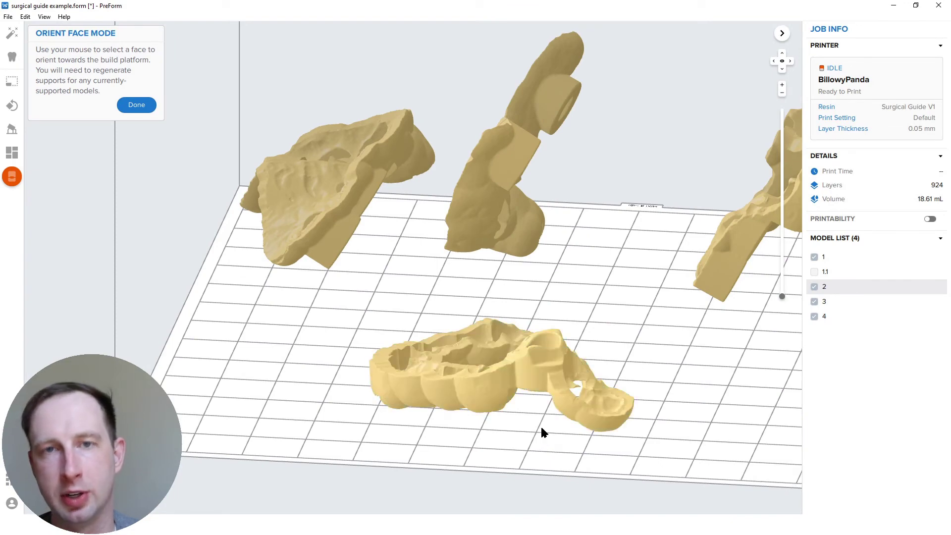
pyautogui.moveTo(539, 431); pyautogui.dragTo(301, 393, button='right')
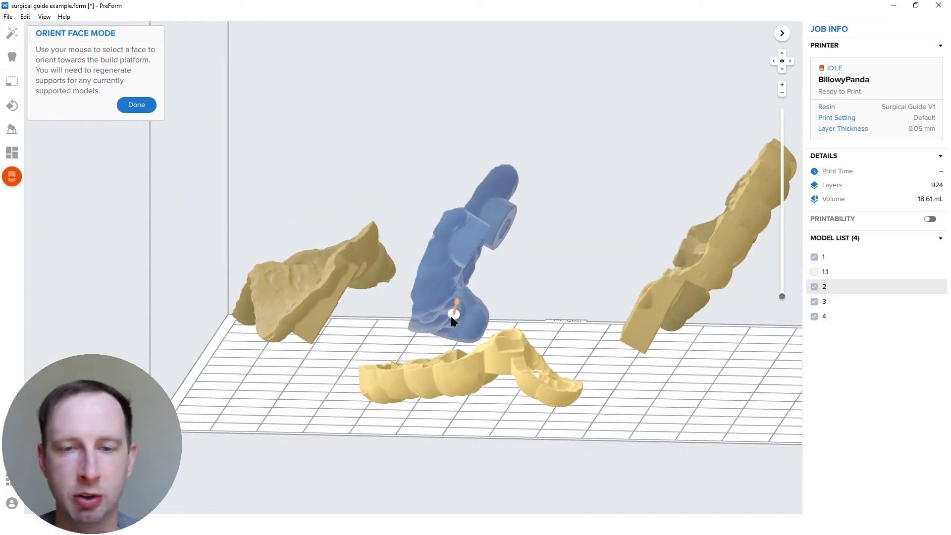
pyautogui.moveTo(450, 312); pyautogui.dragTo(422, 314, button='right')
pyautogui.moveTo(456, 282); pyautogui.dragTo(203, 300, button='right')
# Orient the arch-shaped guide by its sleeve face, undoing one wrong face pick
pyautogui.scroll(10, 684, 331)
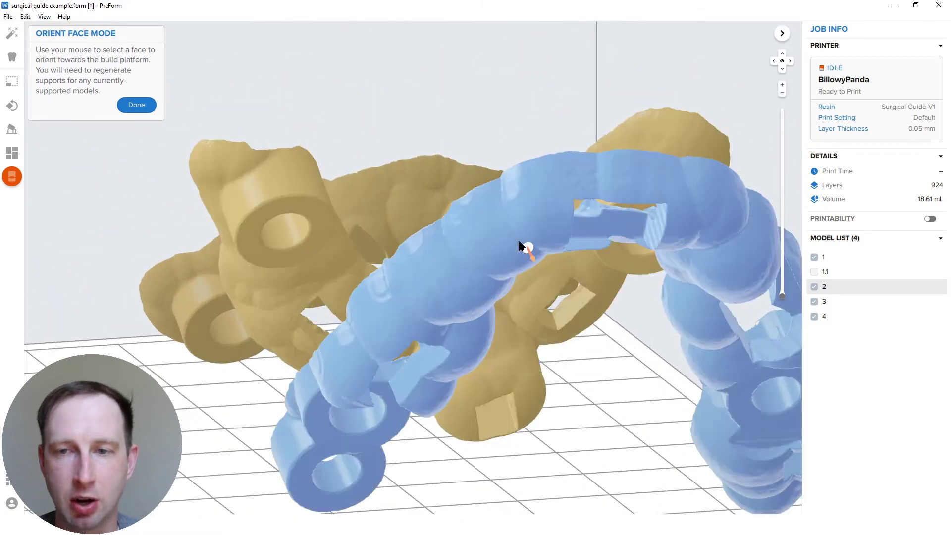
pyautogui.scroll(-8, 628, 313)
pyautogui.moveTo(627, 314); pyautogui.dragTo(607, 300, button='right')
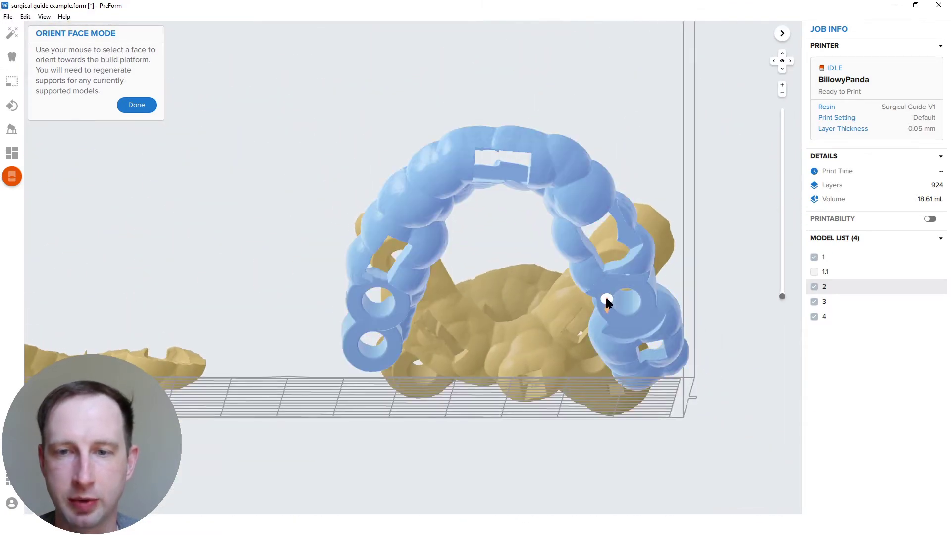
pyautogui.click(605, 293)
pyautogui.hotkey('ctrl', 'z')
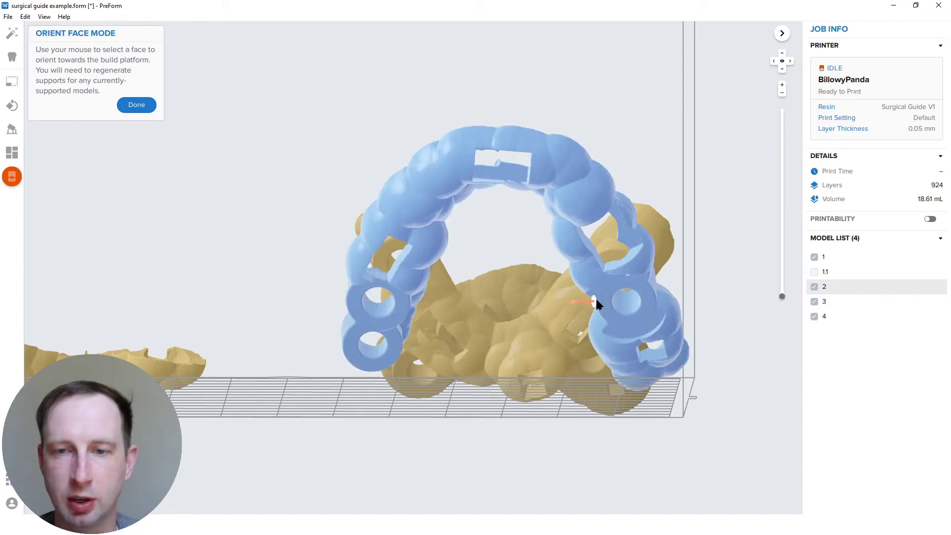
pyautogui.click(602, 297)
pyautogui.moveTo(602, 298); pyautogui.dragTo(543, 361, button='right')
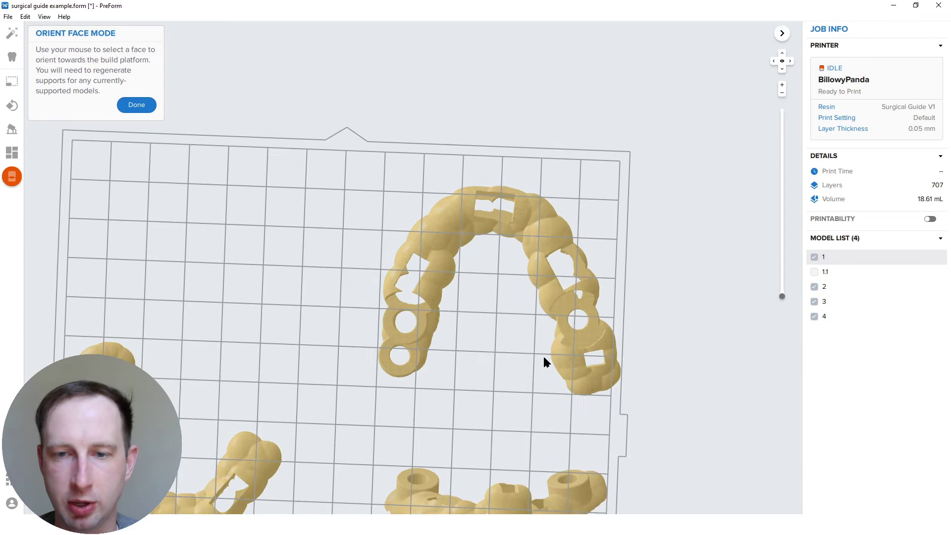
pyautogui.scroll(5, 561, 341)
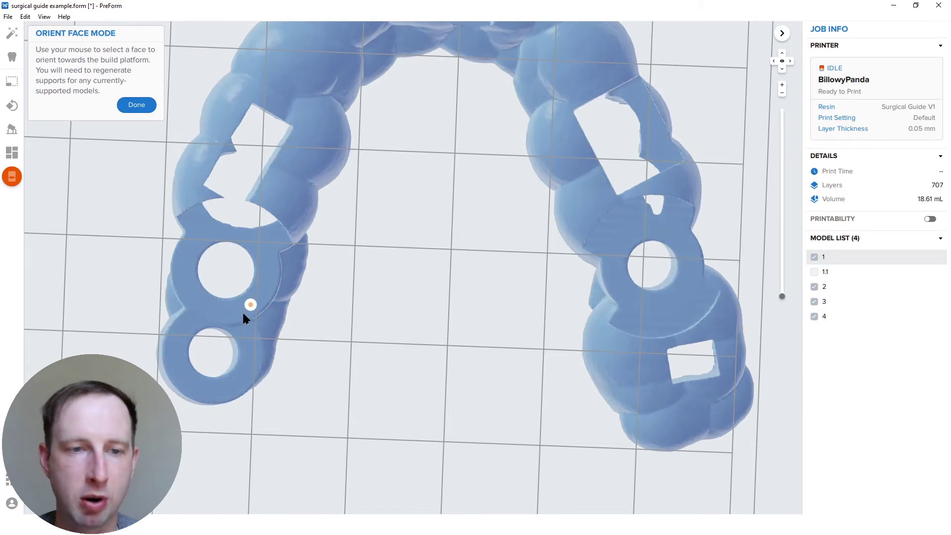
# Re-pick the arch guide's base using the left ring face, then the right sleeve face
pyautogui.click(245, 345)
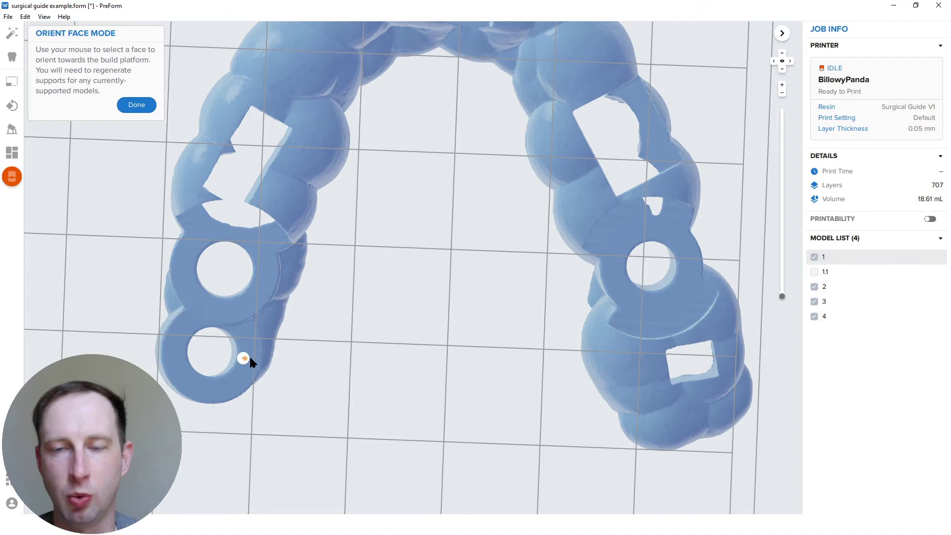
pyautogui.click(621, 291)
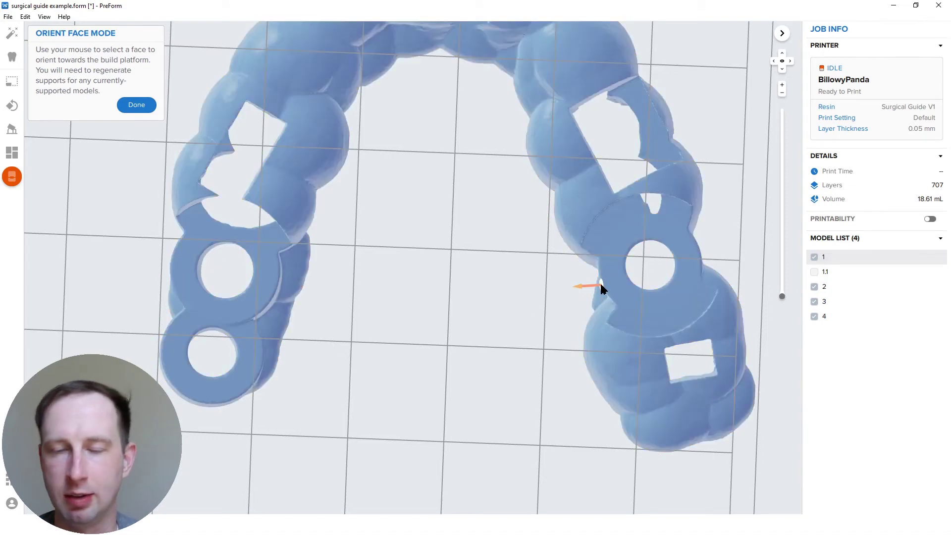
pyautogui.click(600, 286)
pyautogui.moveTo(505, 250); pyautogui.dragTo(476, 280, button='right')
pyautogui.scroll(-5, 429, 276)
pyautogui.scroll(5, 436, 223)
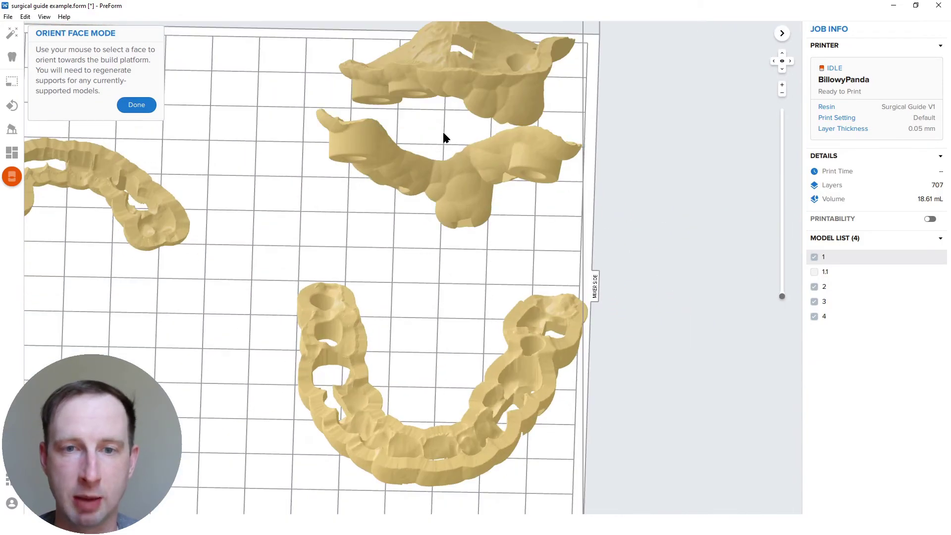
pyautogui.scroll(3, 480, 263)
pyautogui.scroll(-2, 477, 233)
# Set guide 4's base to its sleeve face and confirm with Done
pyautogui.moveTo(477, 233)
pyautogui.mouseDown(button='right')
pyautogui.moveTo(505, 213)
pyautogui.moveTo(494, 248)
pyautogui.mouseUp(button='right')
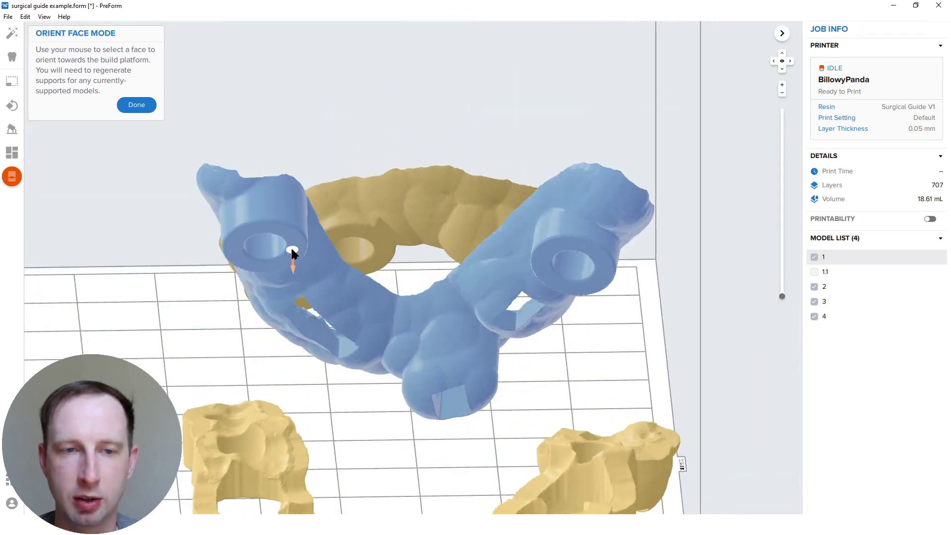
pyautogui.click(292, 253)
pyautogui.moveTo(296, 252); pyautogui.dragTo(448, 123, button='right')
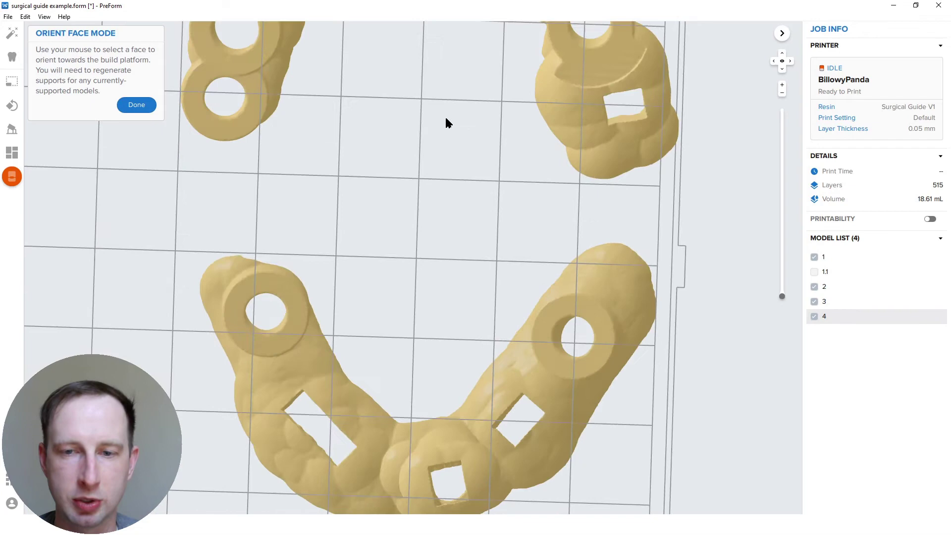
pyautogui.scroll(-3, 431, 306)
pyautogui.moveTo(431, 306); pyautogui.dragTo(367, 268, button='right')
pyautogui.moveTo(341, 232); pyautogui.dragTo(387, 183, button='right')
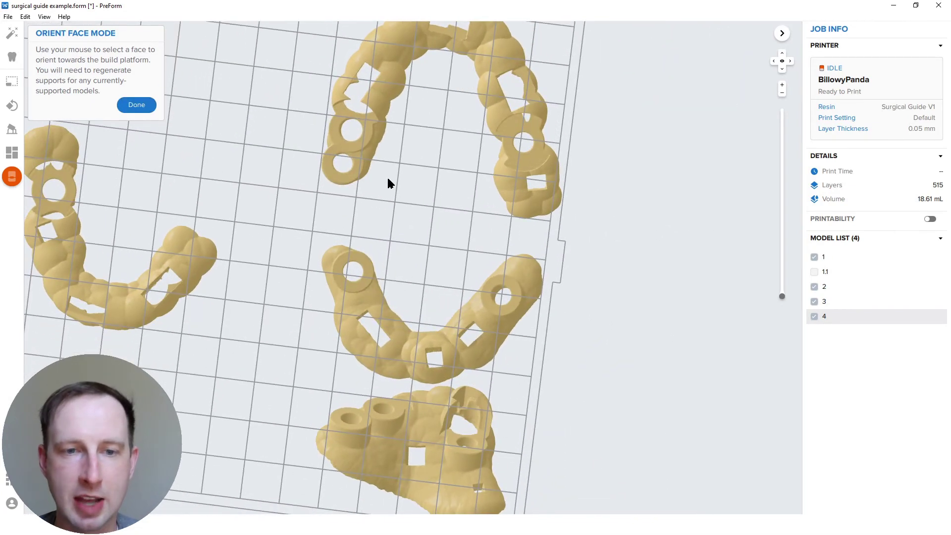
pyautogui.scroll(5, 416, 313)
pyautogui.click(132, 108)
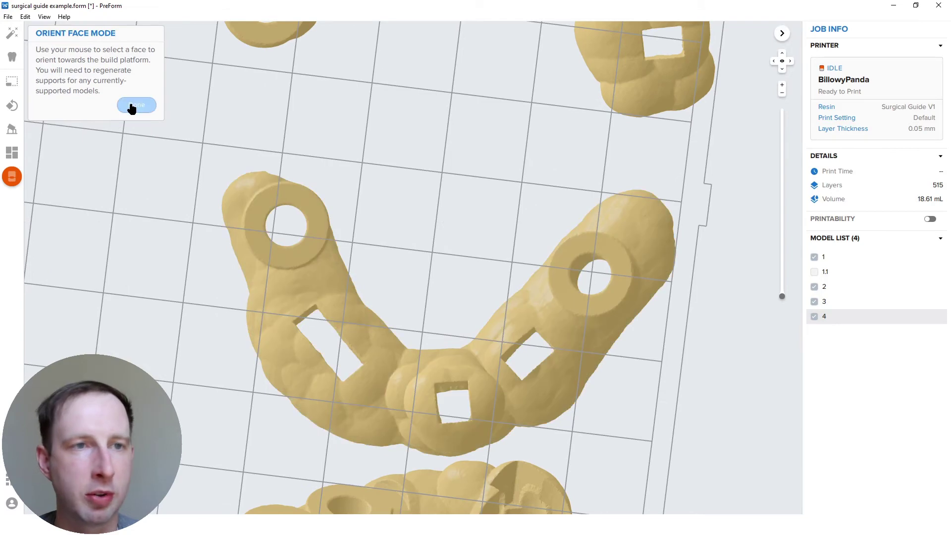
# Hide guides 3, 2 and 1 so only guide 4 remains, viewed from directly above
pyautogui.click(814, 301)
pyautogui.click(814, 286)
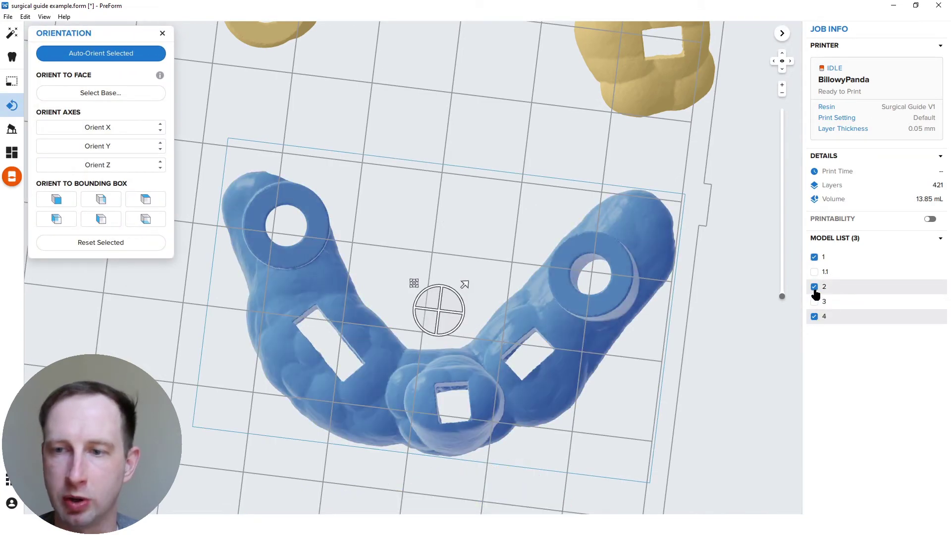
pyautogui.click(814, 257)
pyautogui.moveTo(526, 301); pyautogui.dragTo(533, 254, button='right')
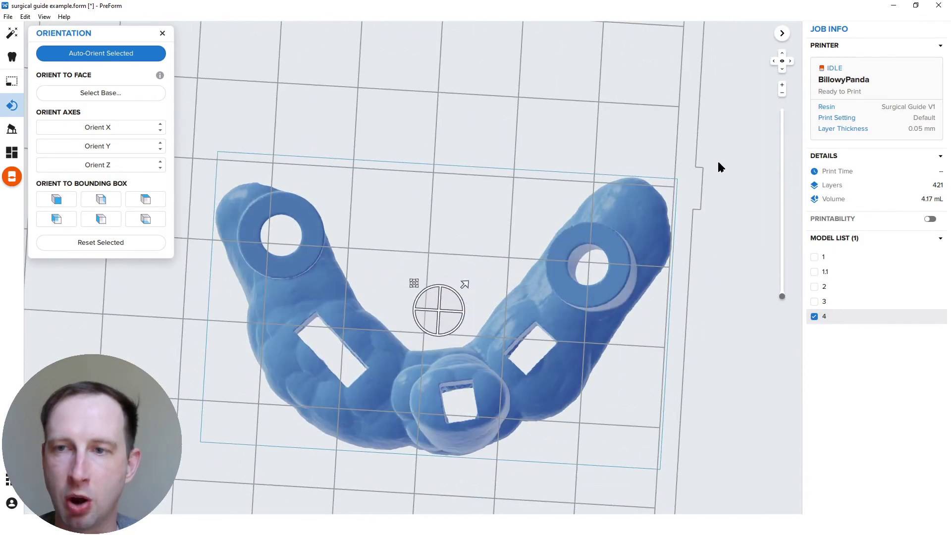
pyautogui.scroll(-5, 454, 242)
pyautogui.moveTo(454, 242); pyautogui.dragTo(567, 381, button='right')
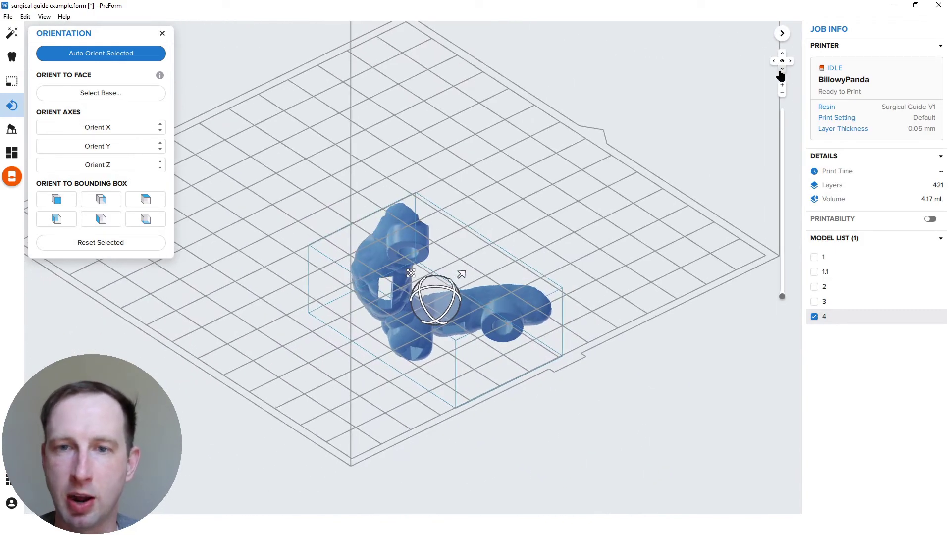
pyautogui.click(780, 73)
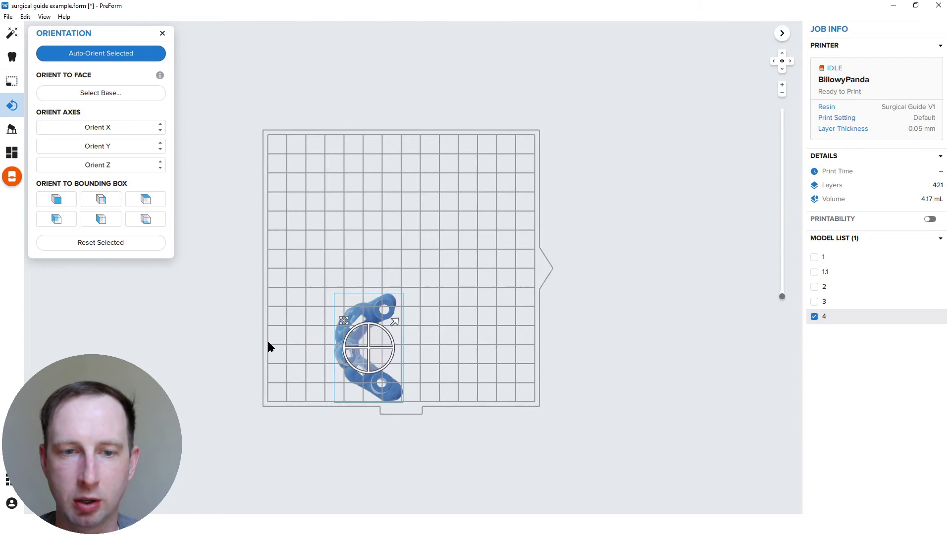
pyautogui.scroll(5, 470, 339)
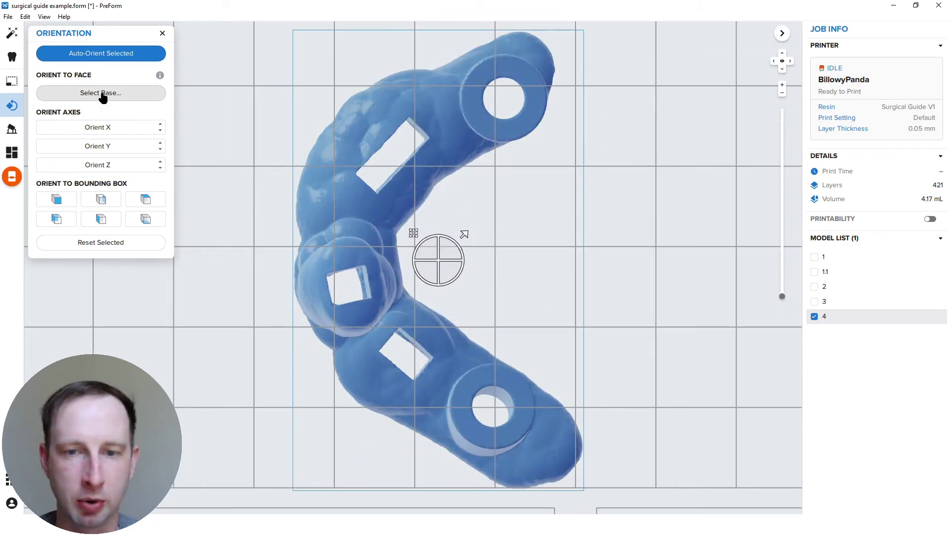
# Lay guide 4 on its top sleeve-ring face, cutting the job to 360 layers, and finish with Done
pyautogui.click(103, 94)
pyautogui.click(510, 377)
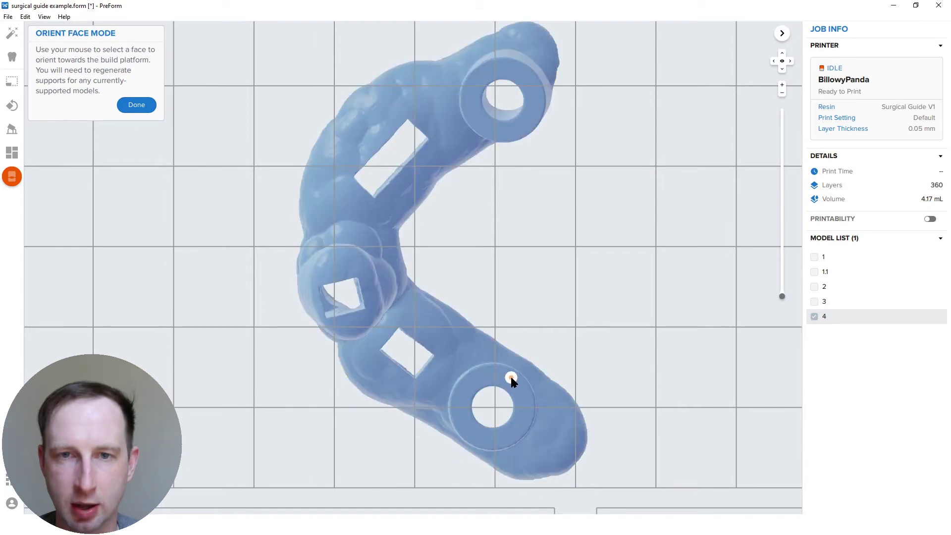
pyautogui.click(516, 131)
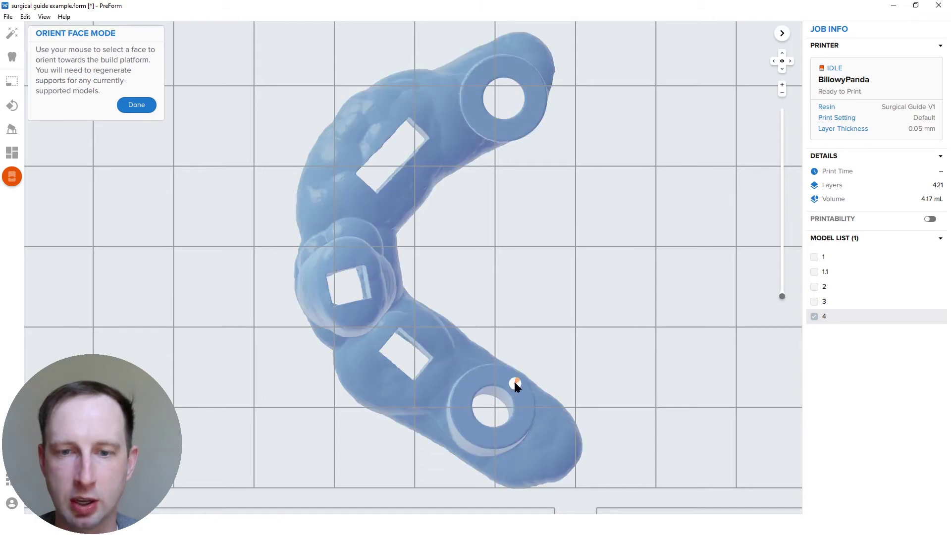
pyautogui.click(503, 131)
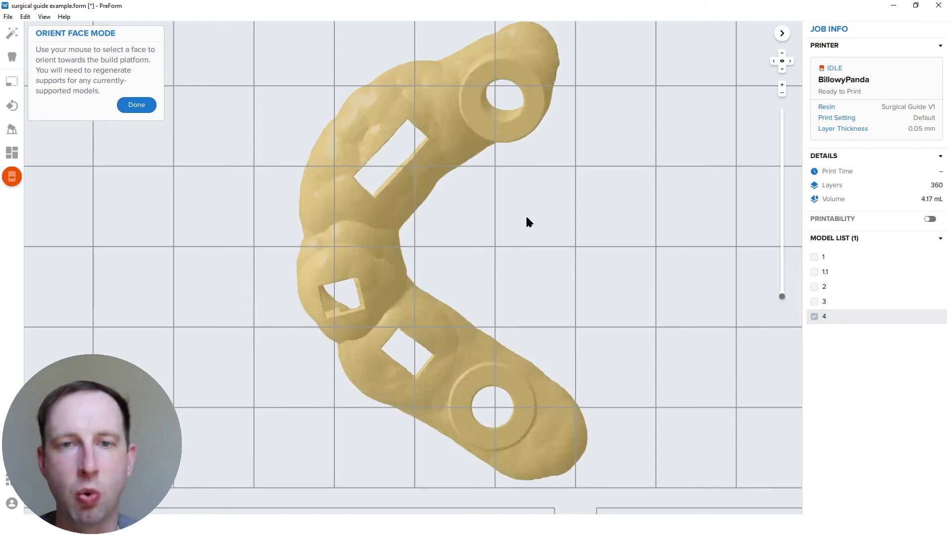
pyautogui.click(781, 58)
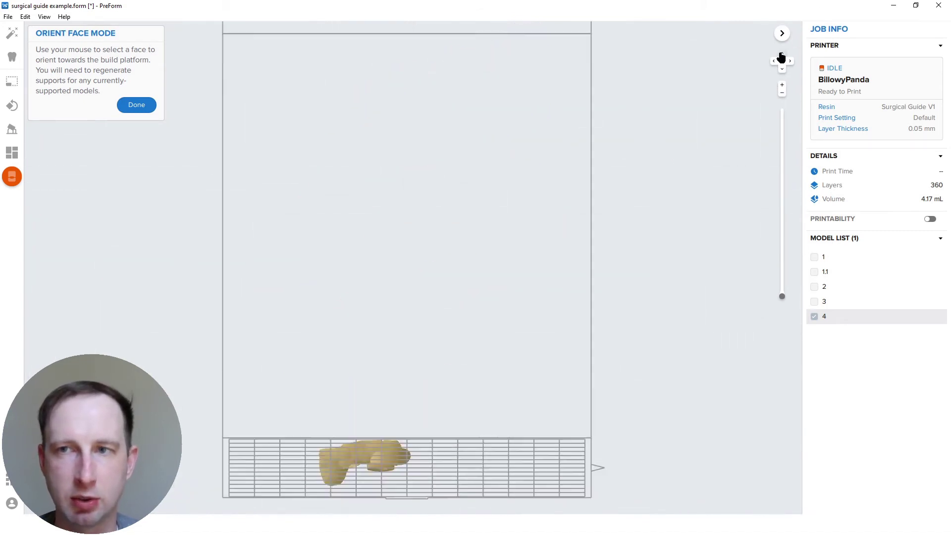
pyautogui.scroll(5, 337, 158)
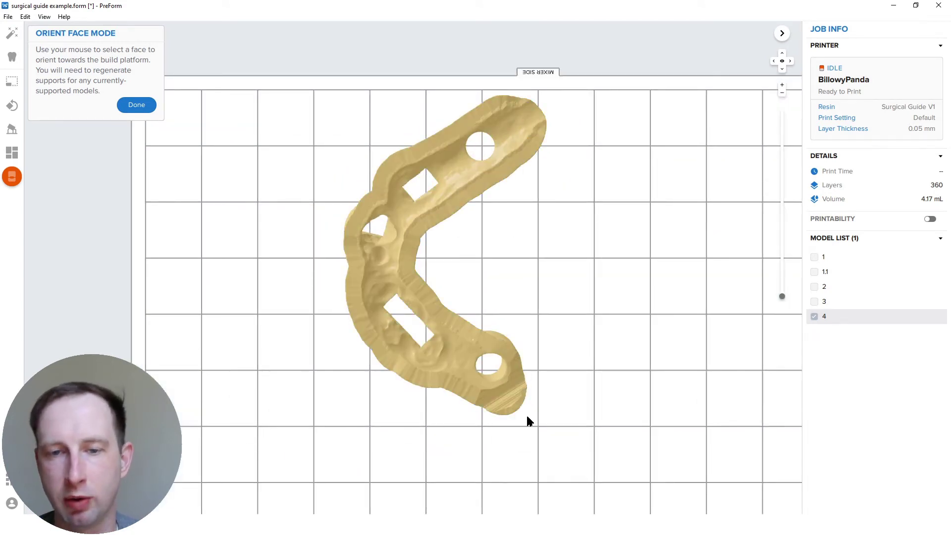
pyautogui.click(137, 103)
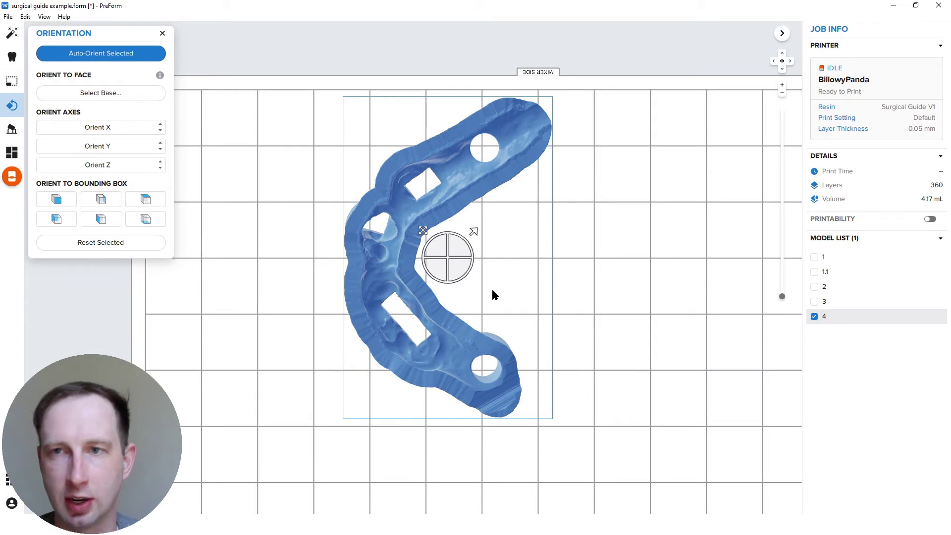
# Inspect guide 4 from the front, side and top views
pyautogui.click(782, 69)
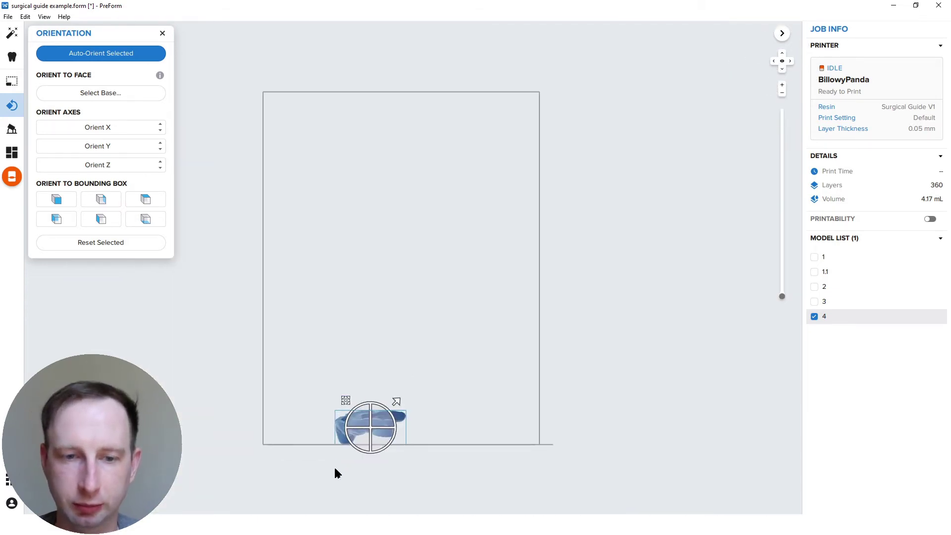
pyautogui.scroll(5, 336, 471)
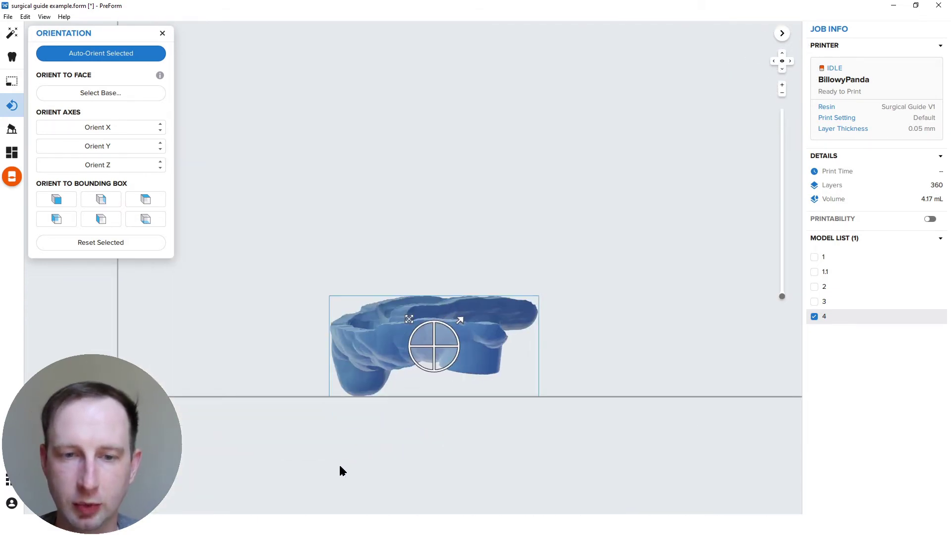
pyautogui.click(789, 61)
pyautogui.scroll(5, 500, 465)
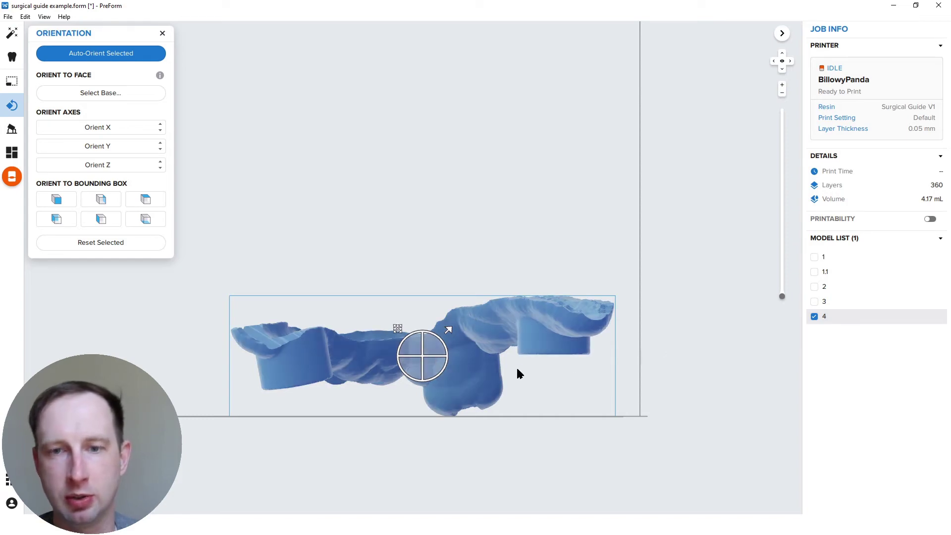
pyautogui.click(781, 62)
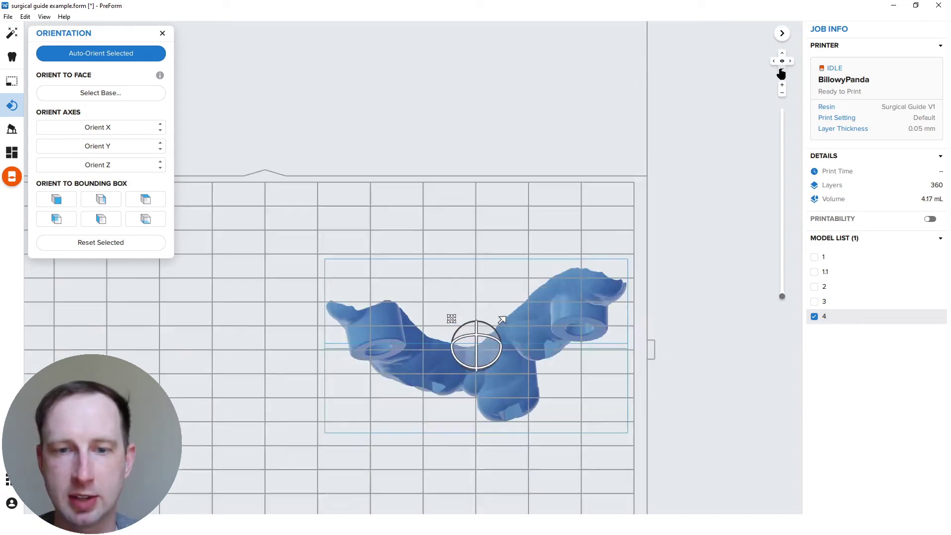
pyautogui.scroll(5, 448, 277)
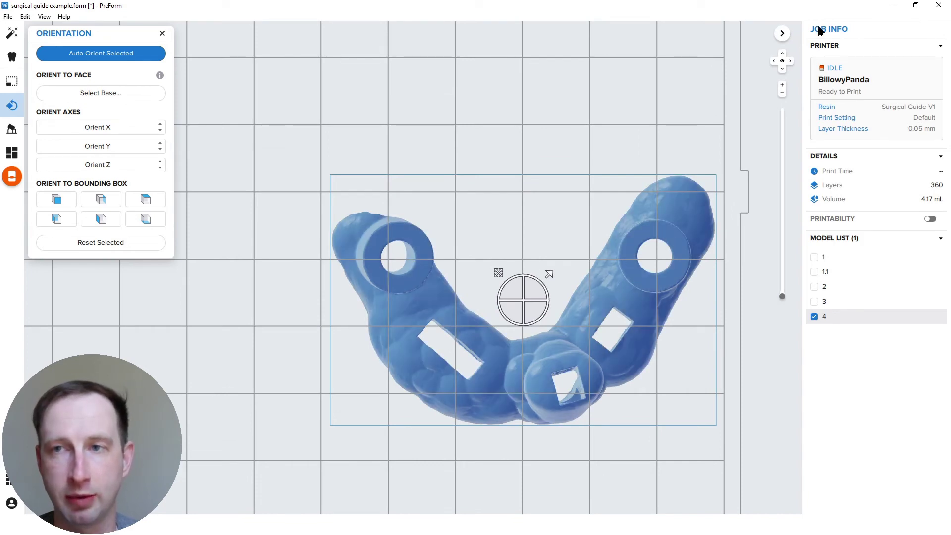
pyautogui.click(782, 58)
pyautogui.scroll(5, 497, 464)
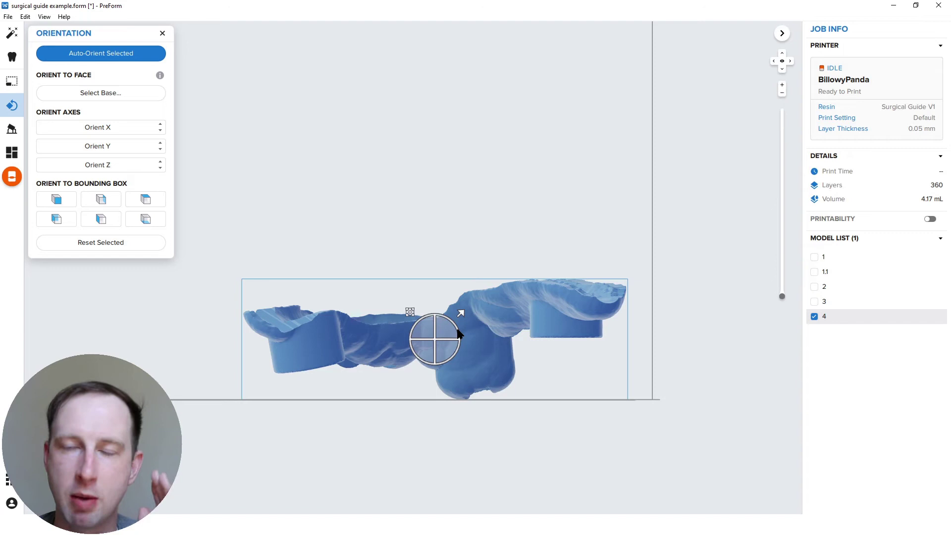
# Rotate guide 4 so its sleeves stand vertical, trimming the job to 339 layers
pyautogui.moveTo(459, 325); pyautogui.dragTo(461, 327)
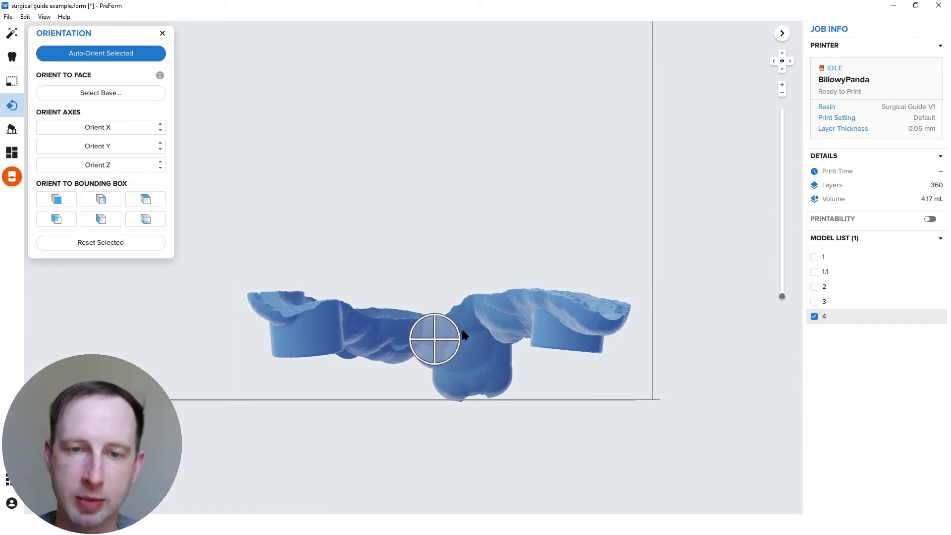
pyautogui.click(782, 69)
pyautogui.scroll(5, 477, 296)
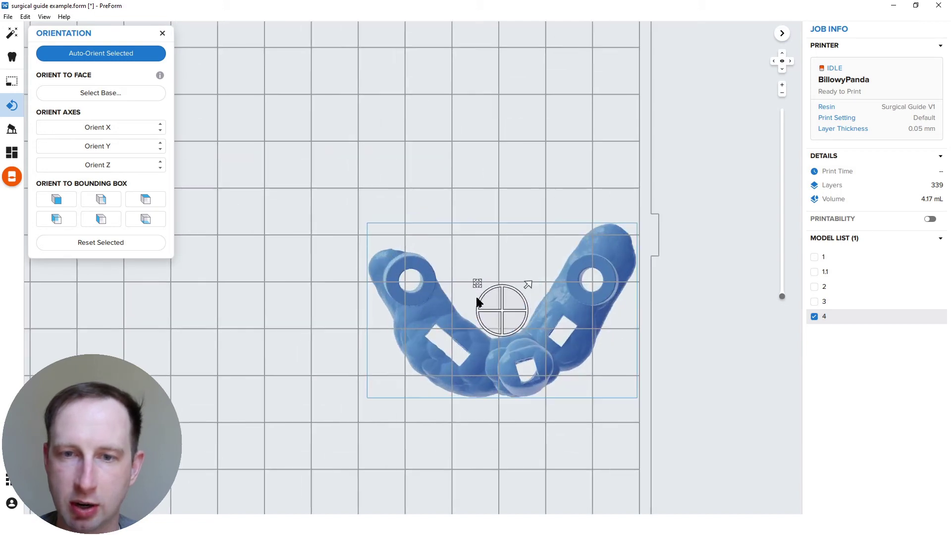
pyautogui.scroll(3, 492, 302)
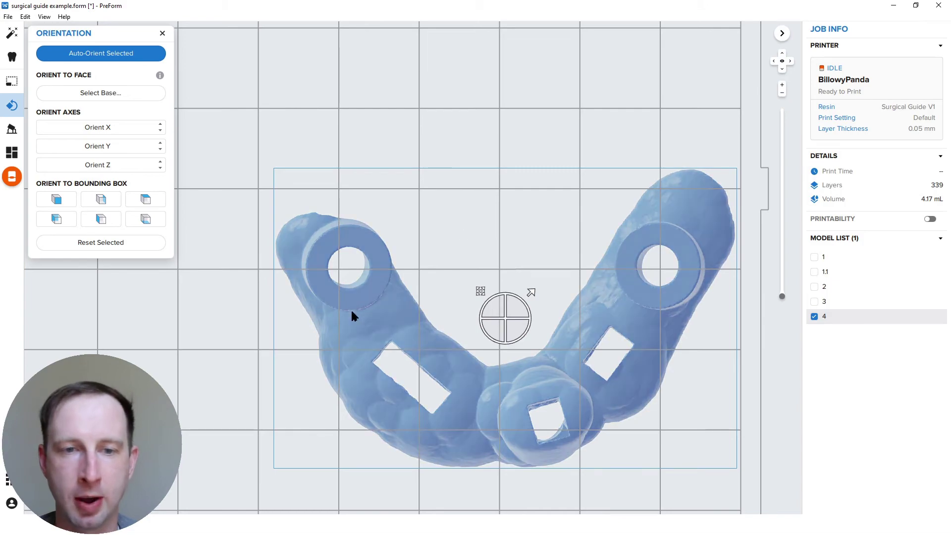
pyautogui.moveTo(528, 223); pyautogui.dragTo(537, 108, button='right')
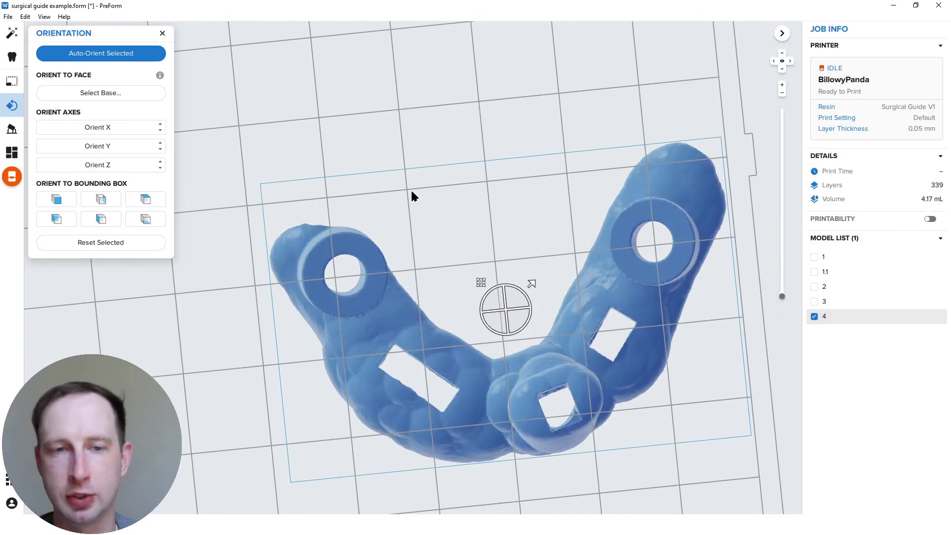
pyautogui.moveTo(411, 189); pyautogui.dragTo(414, 510, button='right')
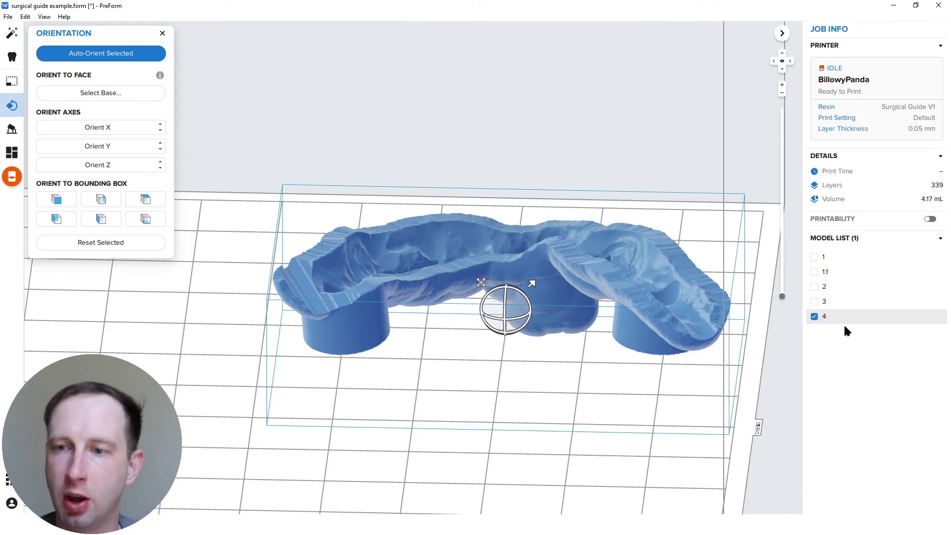
# Show guide 3 and hide guide 4 so guide 3 is alone on the platform
pyautogui.click(814, 301)
pyautogui.moveTo(738, 337); pyautogui.dragTo(690, 321, button='right')
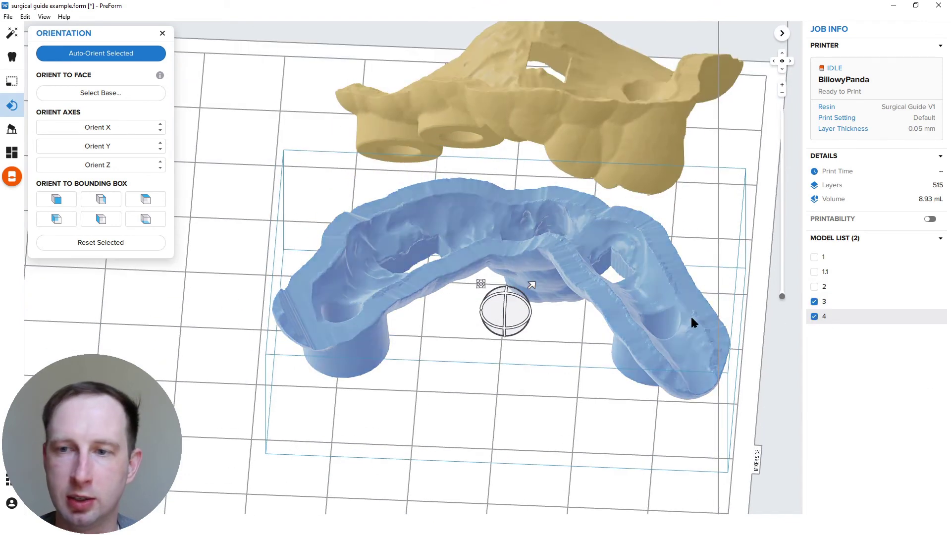
pyautogui.click(814, 316)
pyautogui.moveTo(798, 312); pyautogui.dragTo(757, 175, button='right')
pyautogui.scroll(-3, 518, 216)
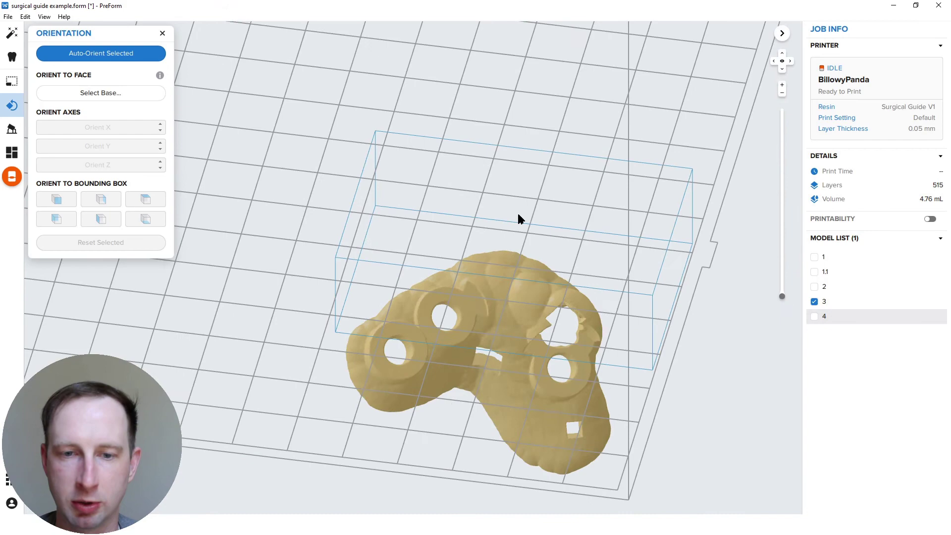
pyautogui.scroll(8, 545, 301)
pyautogui.scroll(-6, 503, 297)
pyautogui.scroll(5, 497, 263)
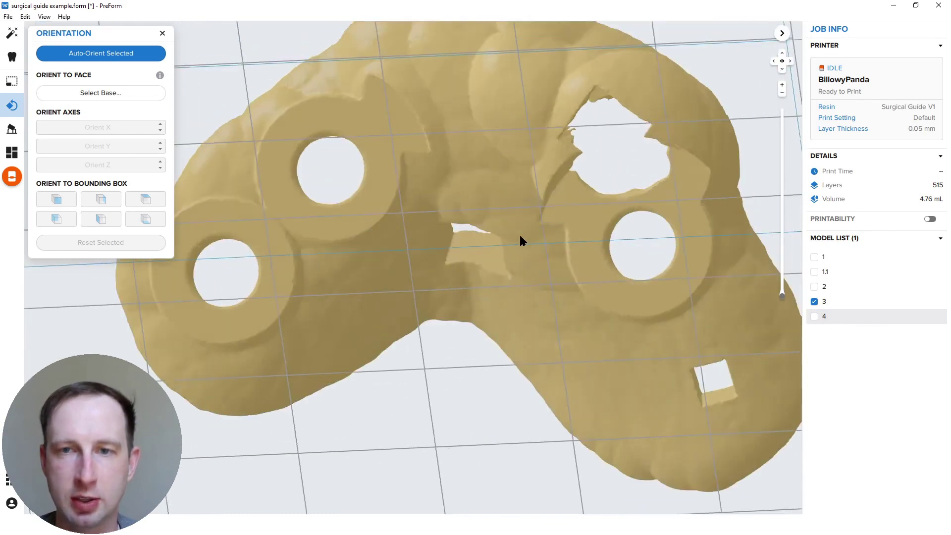
pyautogui.moveTo(520, 240); pyautogui.dragTo(461, 206, button='right')
pyautogui.moveTo(367, 216); pyautogui.dragTo(384, 208, button='right')
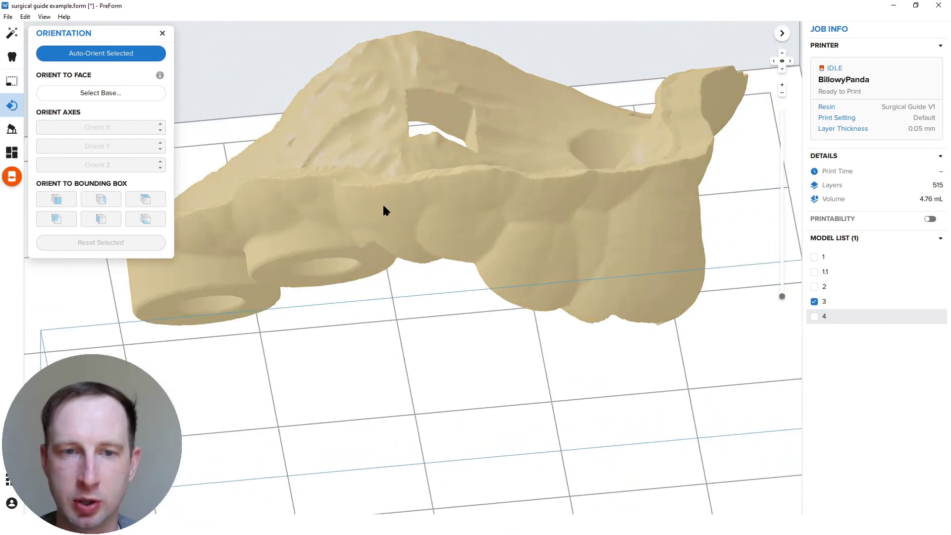
# Select guide 3 and pick its flat face as the base with Select Base
pyautogui.click(384, 208)
pyautogui.scroll(3, 541, 312)
pyautogui.moveTo(541, 312); pyautogui.dragTo(354, 220, button='right')
pyautogui.click(90, 93)
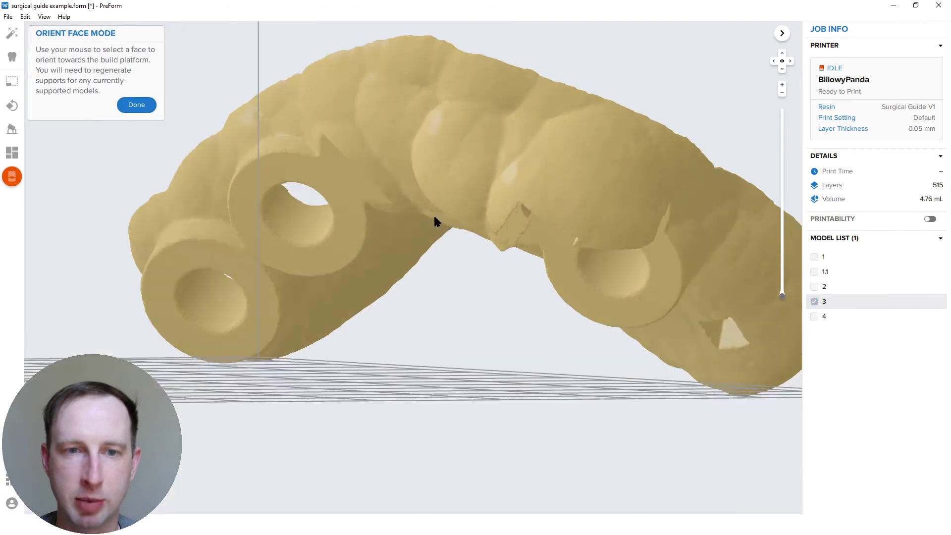
pyautogui.click(352, 207)
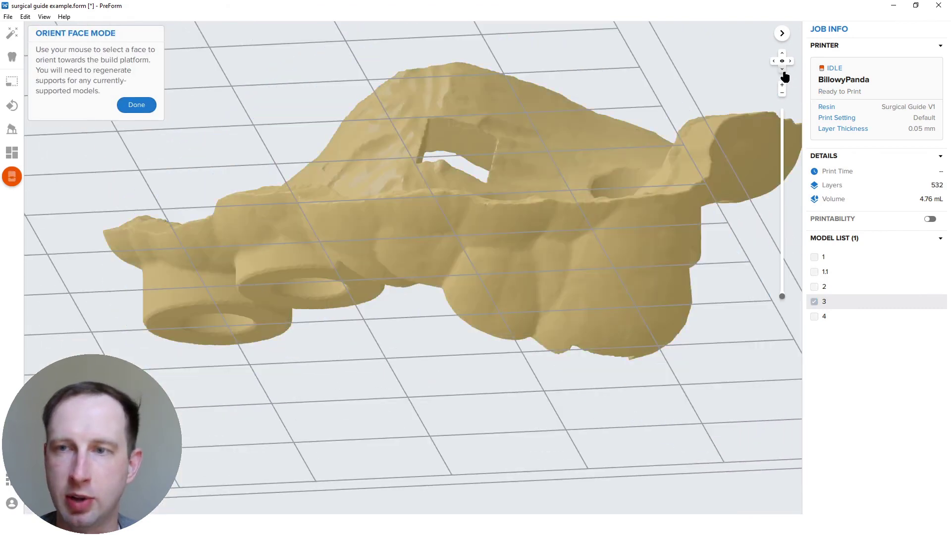
# Verify from several angles that the sleeve holes run vertically, then finish face orientation
pyautogui.click(782, 69)
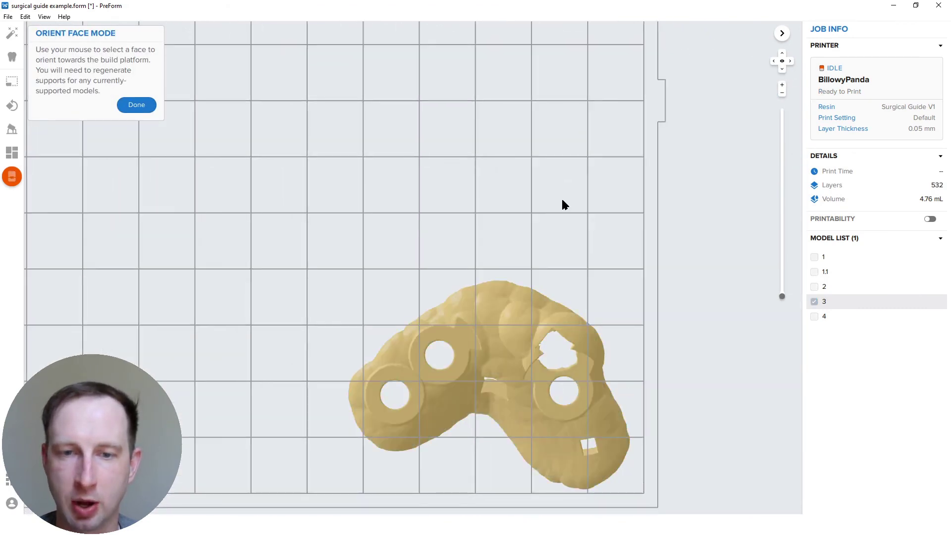
pyautogui.scroll(3, 557, 297)
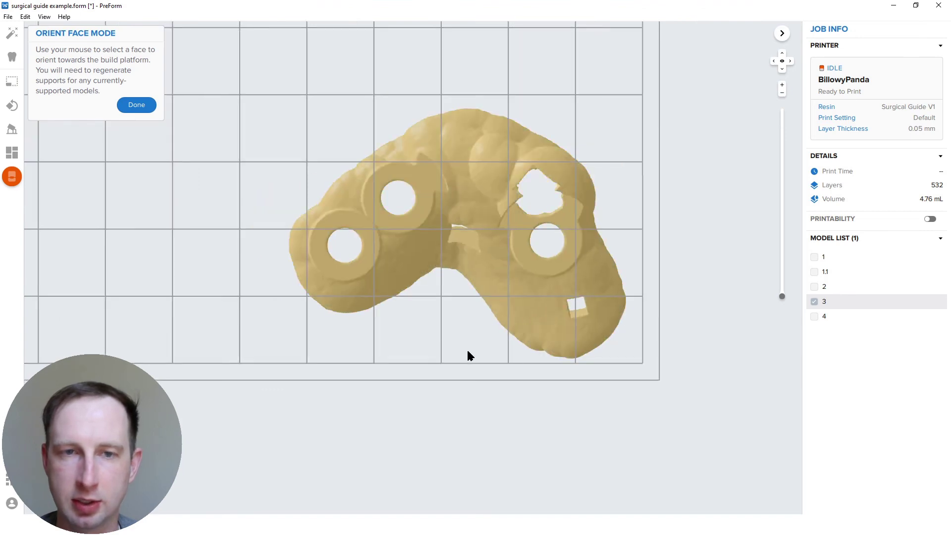
pyautogui.scroll(2, 456, 189)
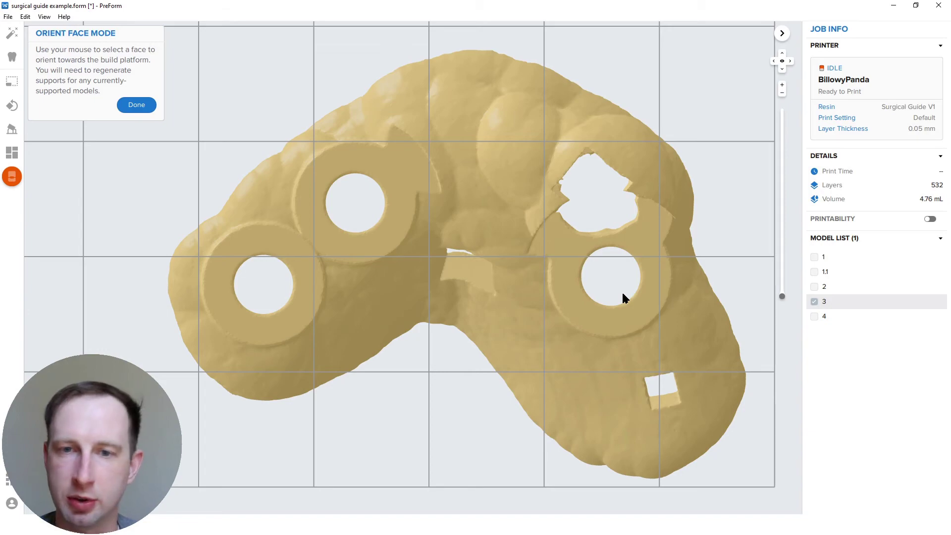
pyautogui.moveTo(622, 290); pyautogui.dragTo(505, 184, button='right')
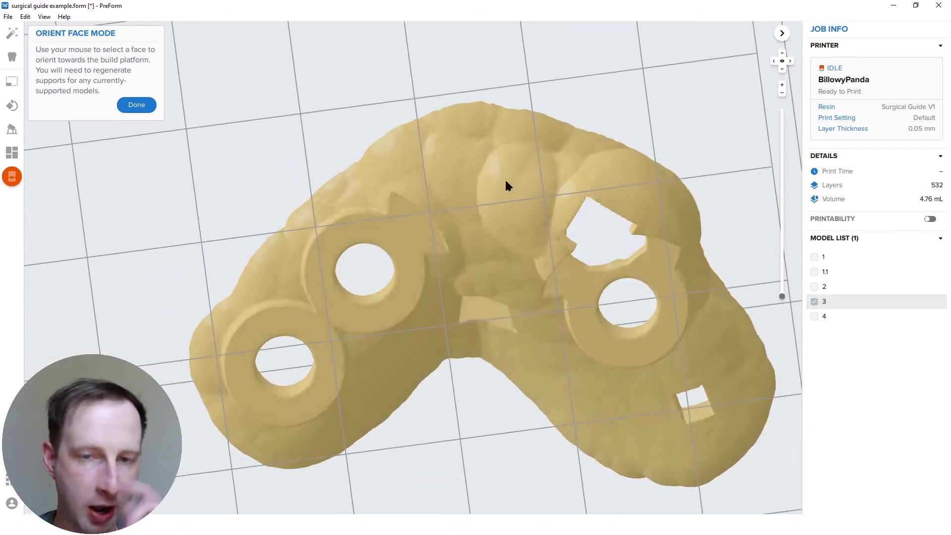
pyautogui.moveTo(505, 149); pyautogui.dragTo(622, 334, button='right')
pyautogui.click(123, 106)
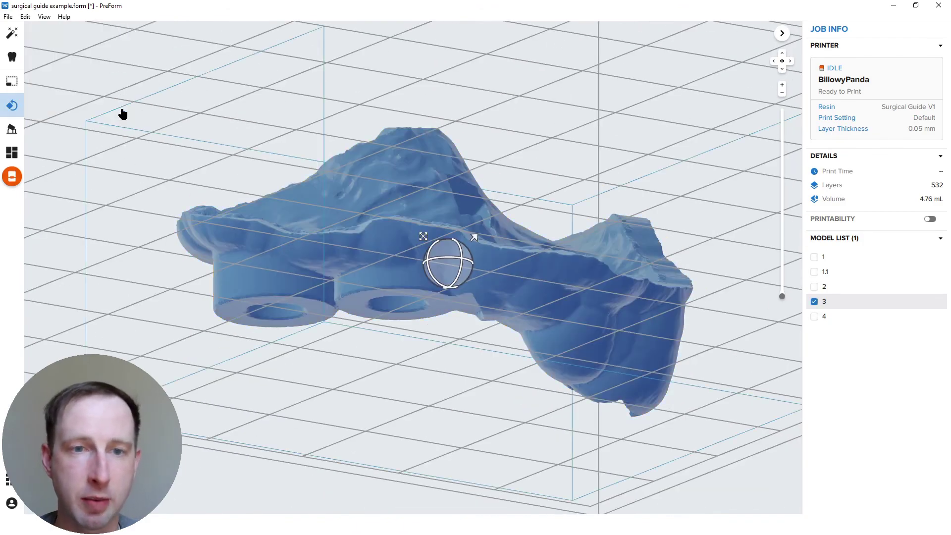
pyautogui.moveTo(121, 111); pyautogui.dragTo(579, 371, button='right')
# Add guides 4, 2, 1.1 and 1 from the Model List to the build platform
pyautogui.scroll(-5, 373, 186)
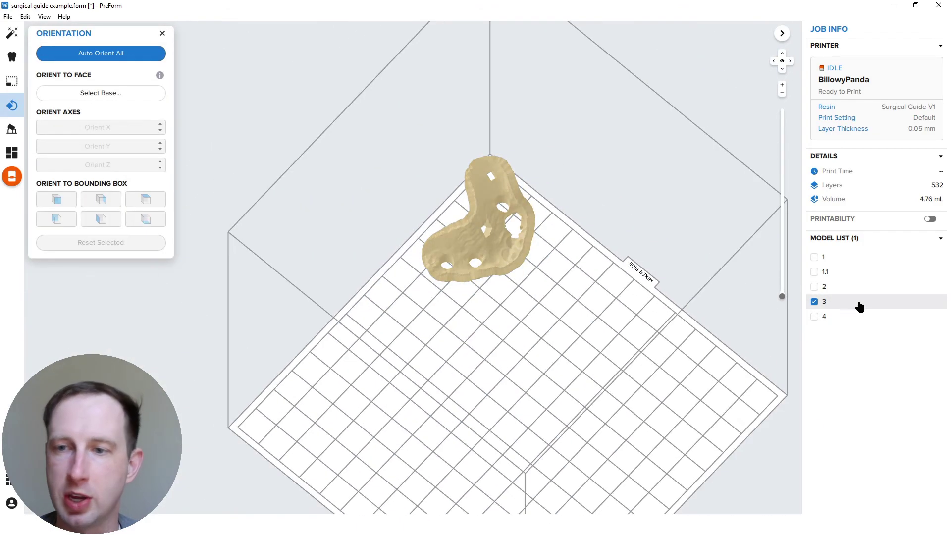
pyautogui.click(814, 316)
pyautogui.click(814, 287)
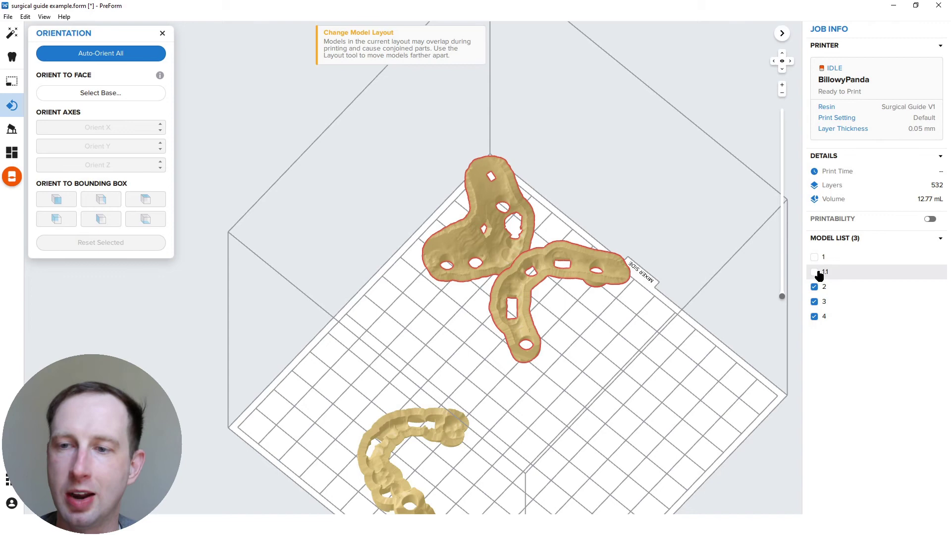
pyautogui.click(814, 271)
pyautogui.click(814, 256)
# View the platform straight from the top with FRONT at the bottom, then bring up Job Setup
pyautogui.moveTo(512, 238); pyautogui.dragTo(498, 304, button='right')
pyautogui.click(498, 307)
pyautogui.scroll(-4, 583, 255)
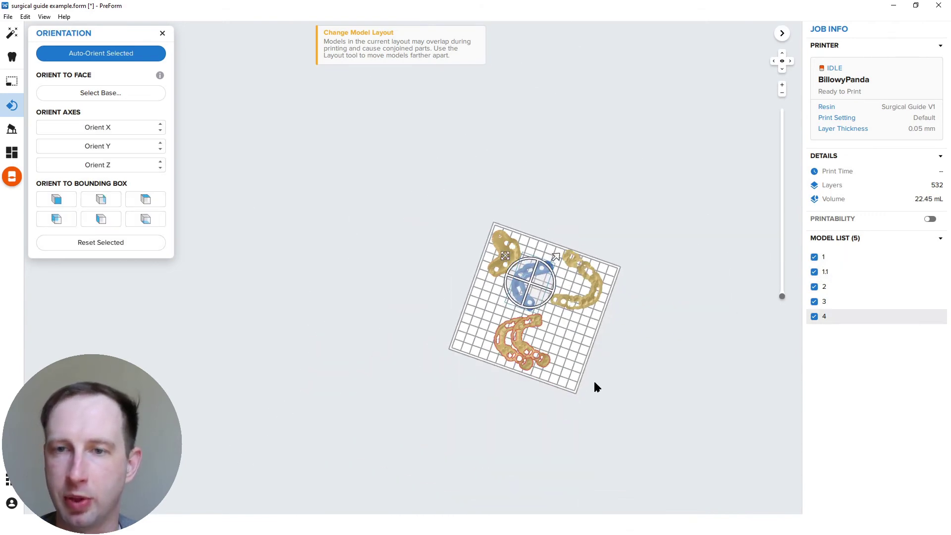
pyautogui.scroll(4, 594, 379)
pyautogui.moveTo(616, 253); pyautogui.dragTo(500, 317, button='right')
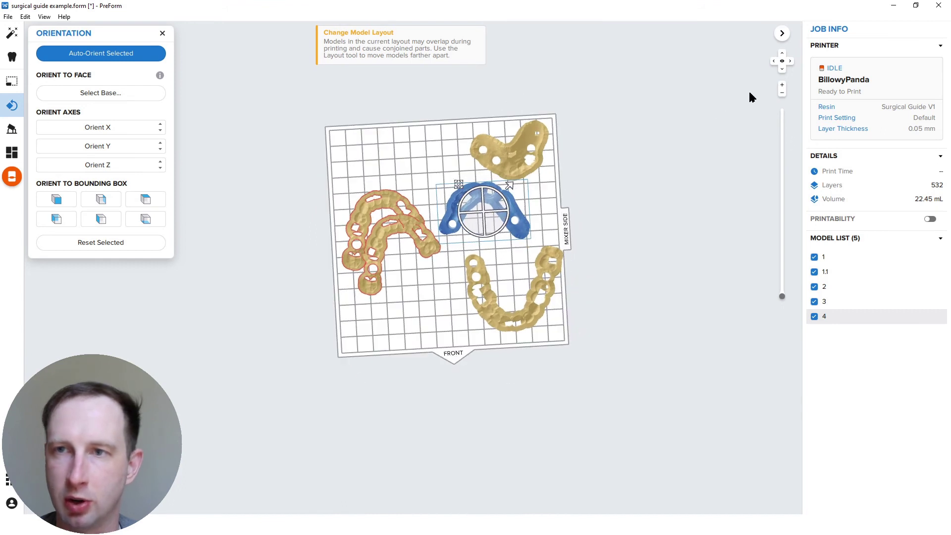
pyautogui.click(780, 60)
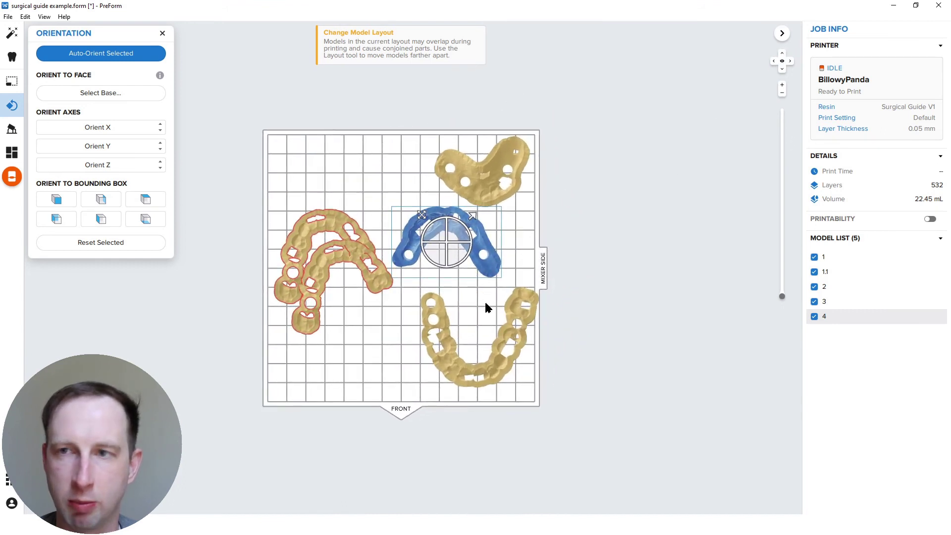
pyautogui.scroll(2, 484, 307)
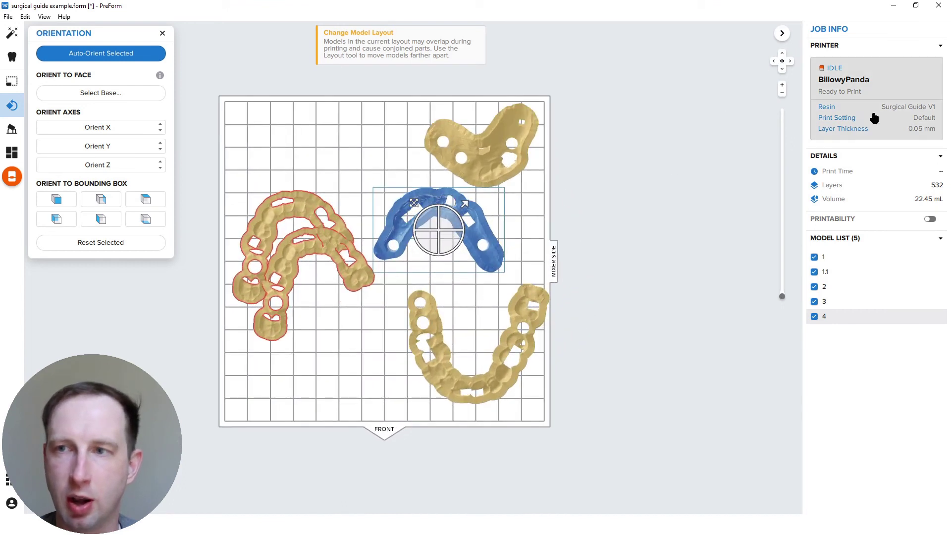
pyautogui.click(902, 131)
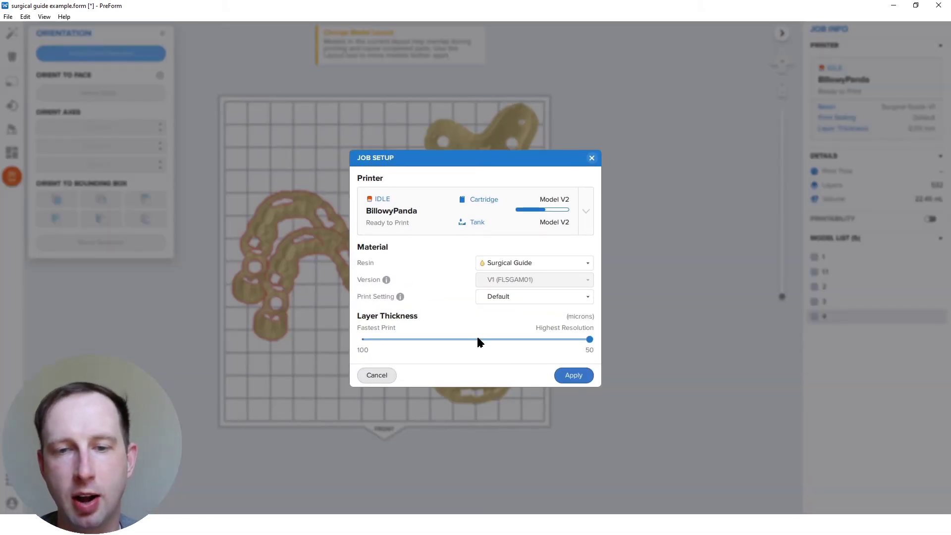
# Apply a 100-micron (0.1 mm) layer thickness to the printer job
pyautogui.click(363, 340)
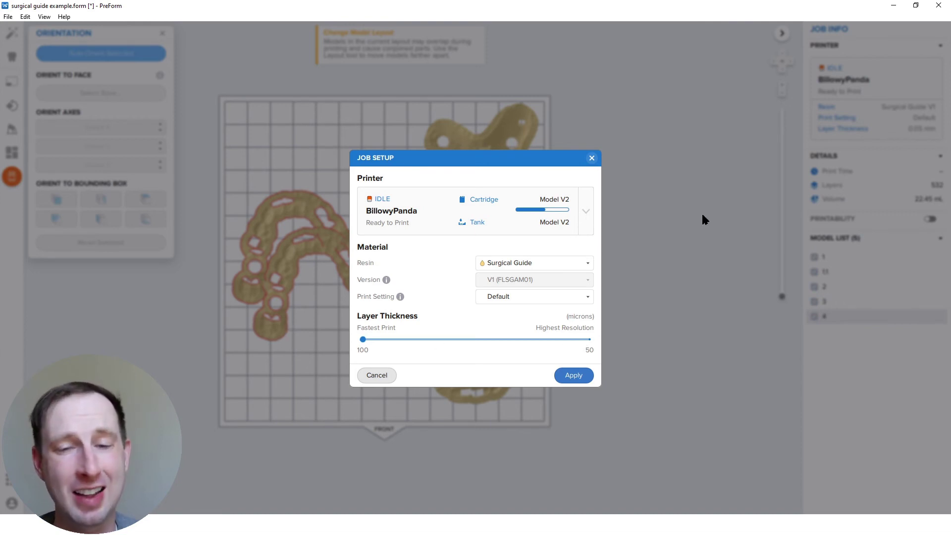
pyautogui.click(586, 372)
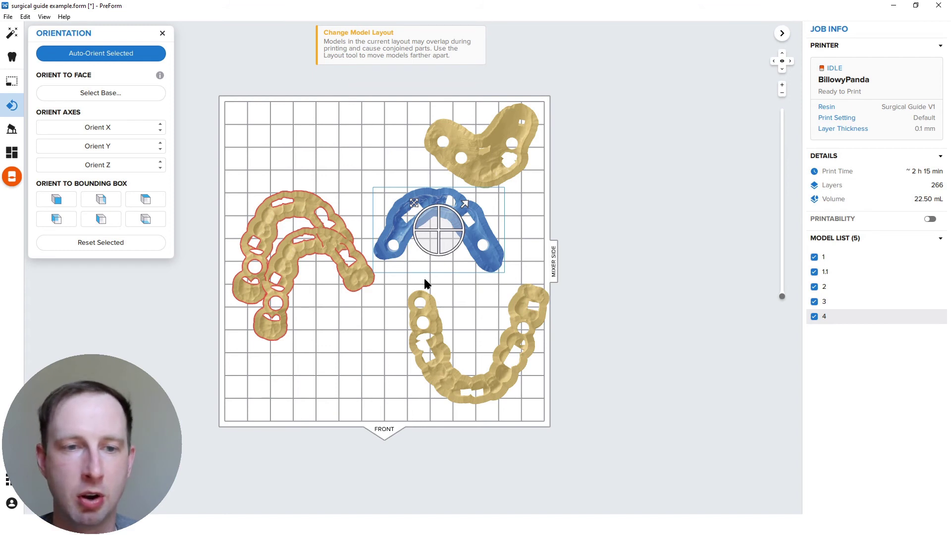
# Rotate and shift guide 1.1, the small guide and the horseshoe guide closer together
pyautogui.click(304, 250)
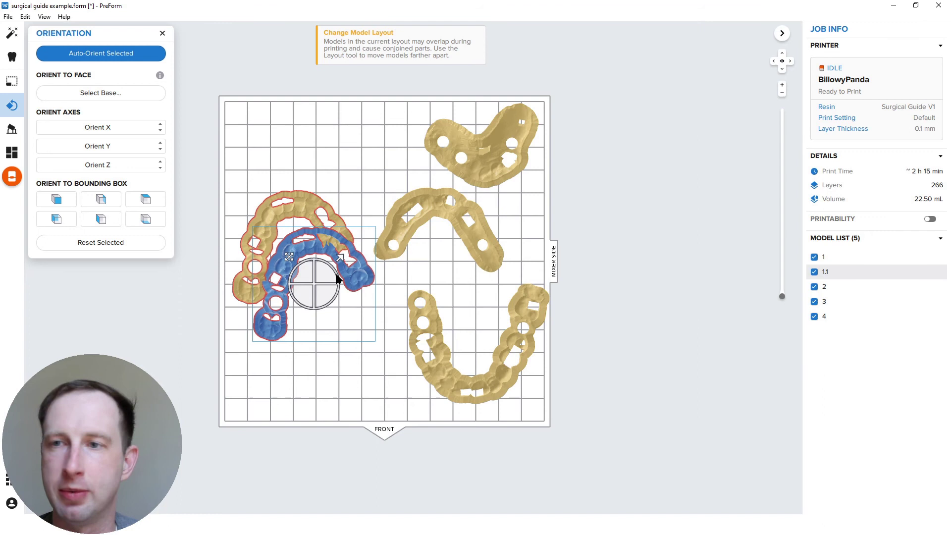
pyautogui.moveTo(337, 277)
pyautogui.mouseDown()
pyautogui.moveTo(297, 321)
pyautogui.moveTo(242, 322)
pyautogui.moveTo(246, 310)
pyautogui.moveTo(301, 320)
pyautogui.moveTo(325, 284)
pyautogui.mouseUp()
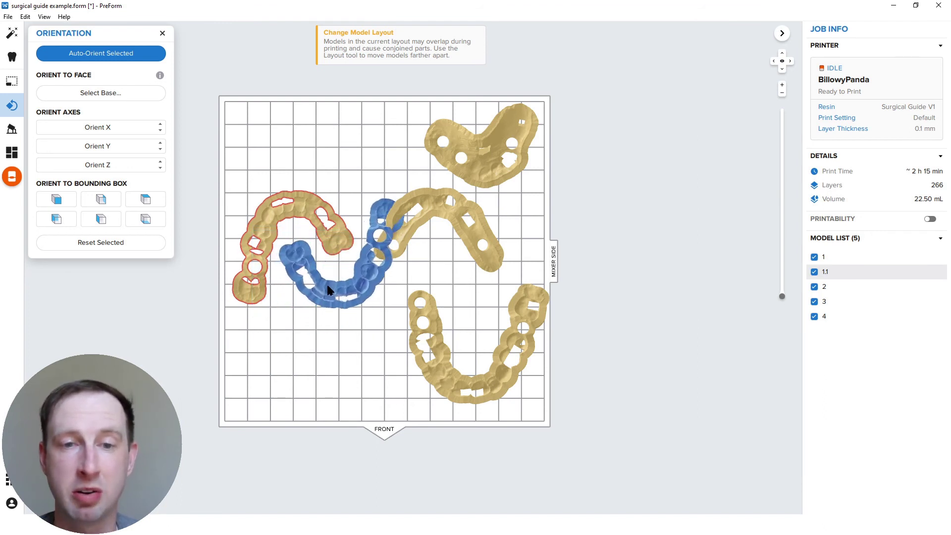
pyautogui.moveTo(468, 233); pyautogui.dragTo(419, 142)
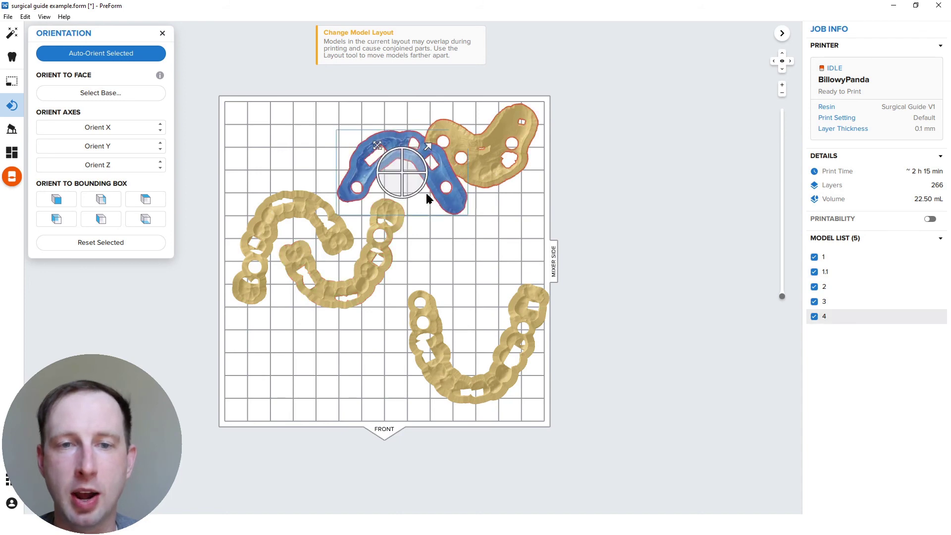
pyautogui.moveTo(410, 204); pyautogui.dragTo(435, 228)
pyautogui.moveTo(500, 186); pyautogui.dragTo(469, 307)
pyautogui.moveTo(441, 344); pyautogui.dragTo(303, 349)
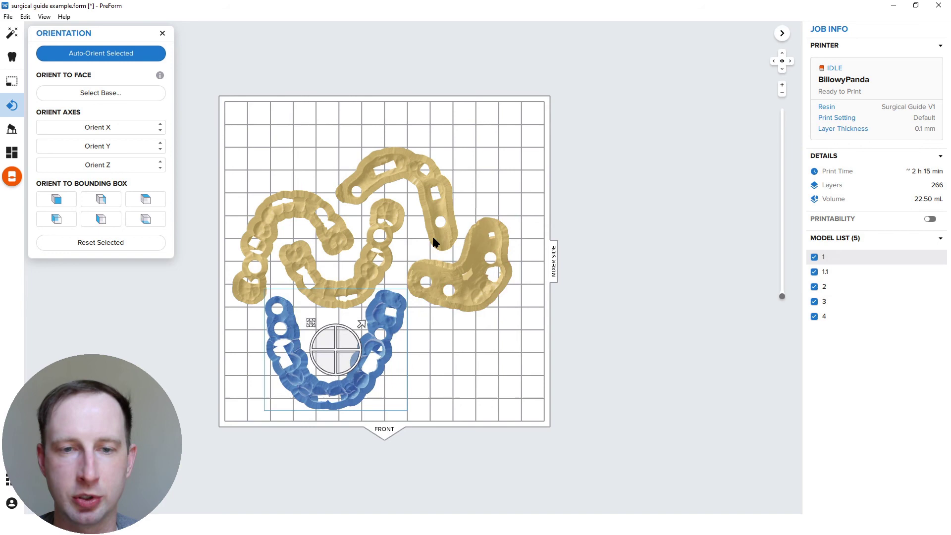
# Select all five guides on the platform
pyautogui.moveTo(217, 148); pyautogui.dragTo(472, 292)
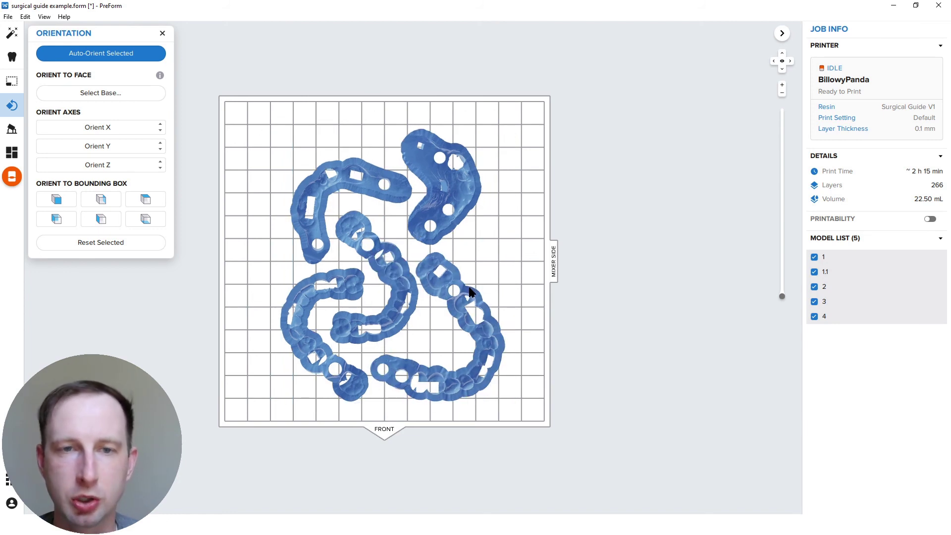
pyautogui.hotkey('ctrl', 'a')
pyautogui.scroll(-2, 731, 291)
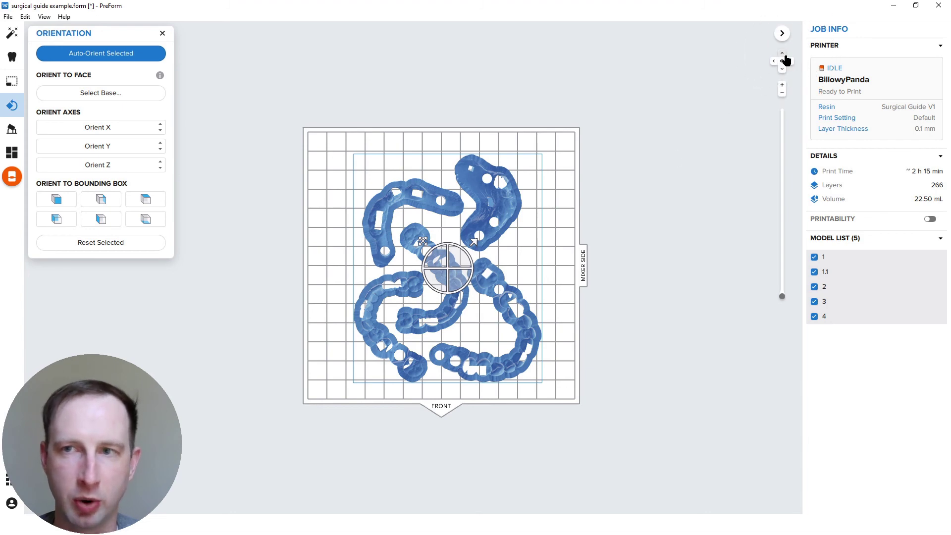
pyautogui.scroll(2, 412, 279)
pyautogui.click(304, 262)
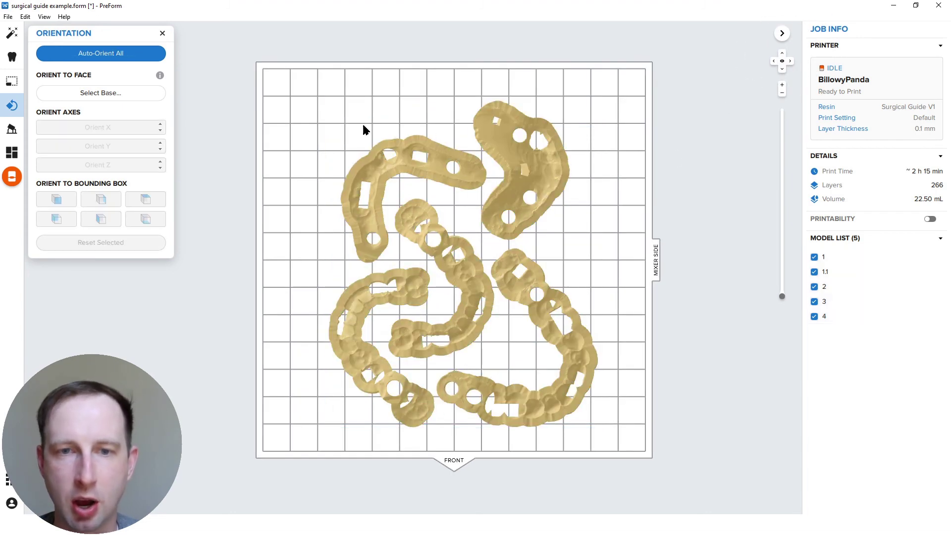
pyautogui.moveTo(301, 100); pyautogui.dragTo(585, 405)
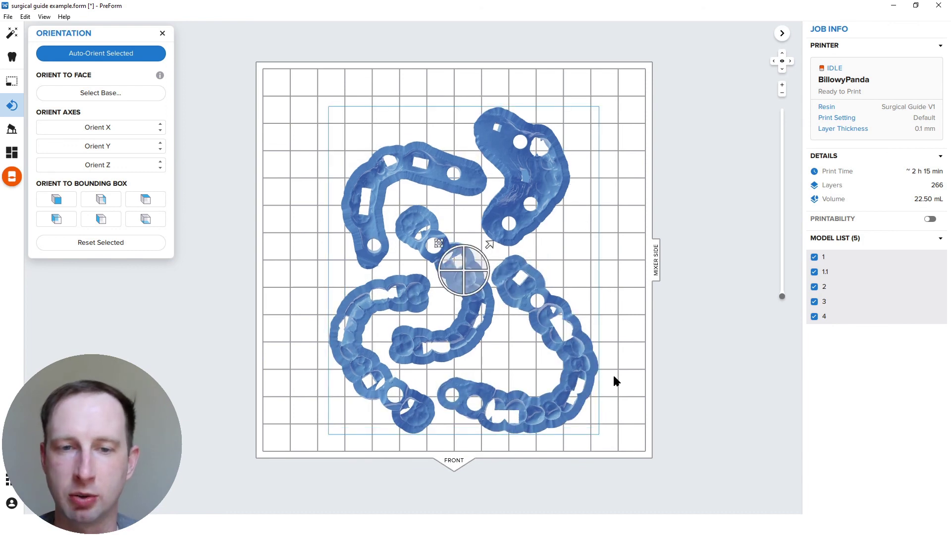
pyautogui.click(630, 317)
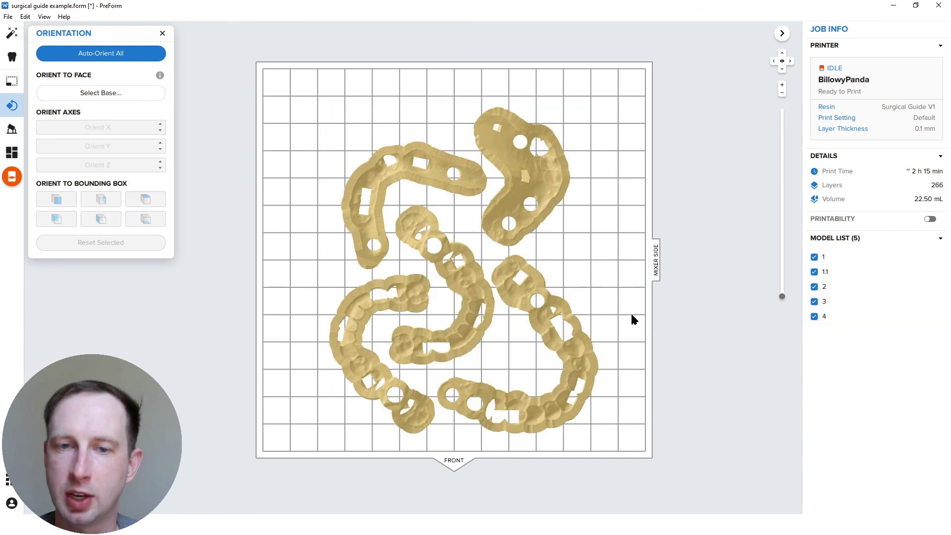
pyautogui.moveTo(631, 318); pyautogui.dragTo(280, 288, button='right')
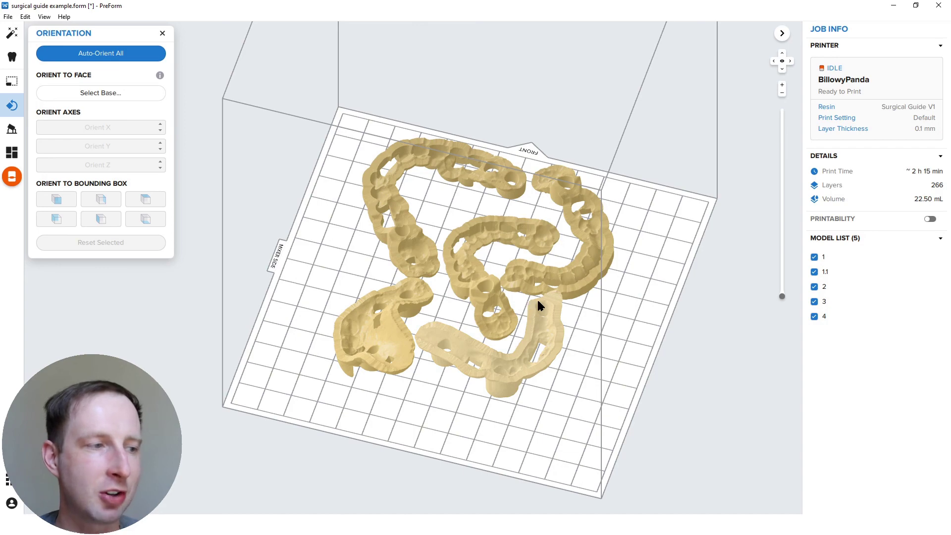
pyautogui.moveTo(537, 303); pyautogui.dragTo(448, 266, button='right')
pyautogui.hotkey('ctrl', 'a')
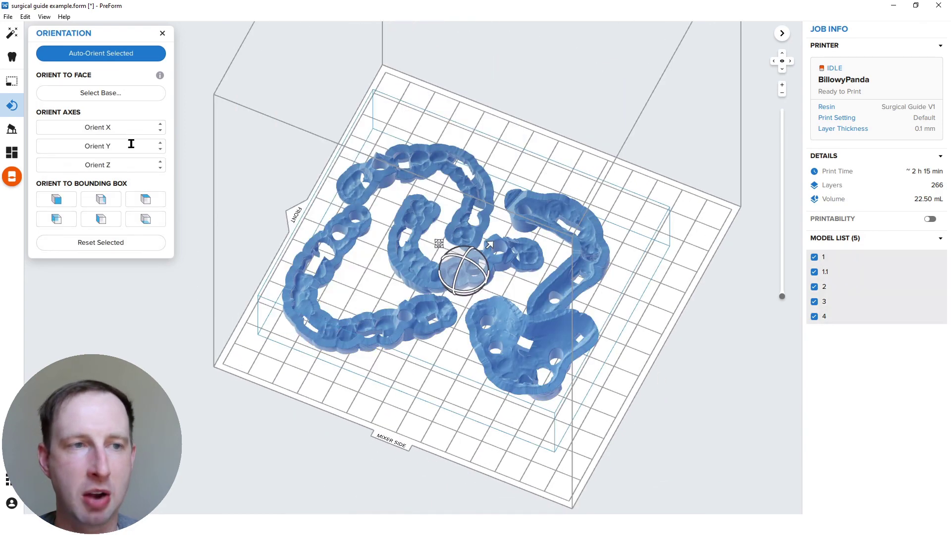
# Auto-generate supports for the five selected guides from the Supports tool
pyautogui.click(12, 130)
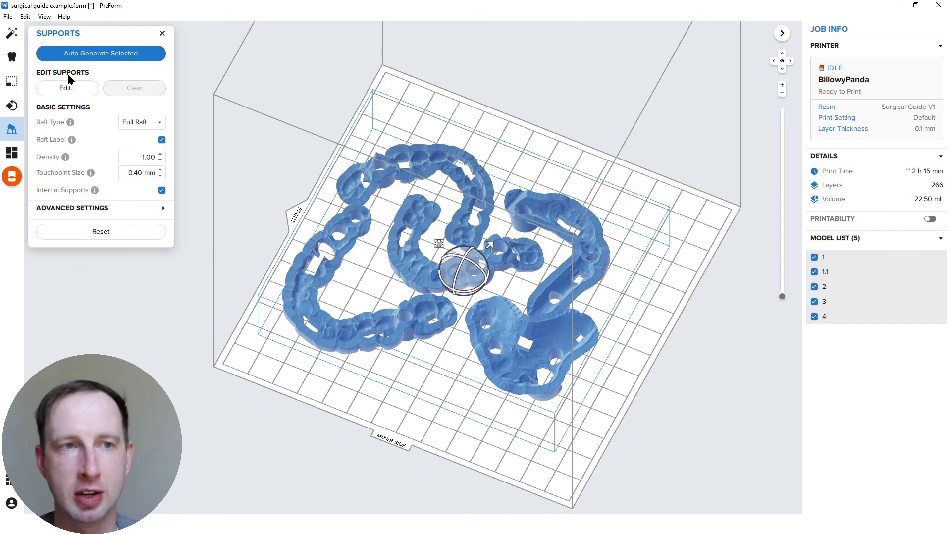
pyautogui.click(85, 58)
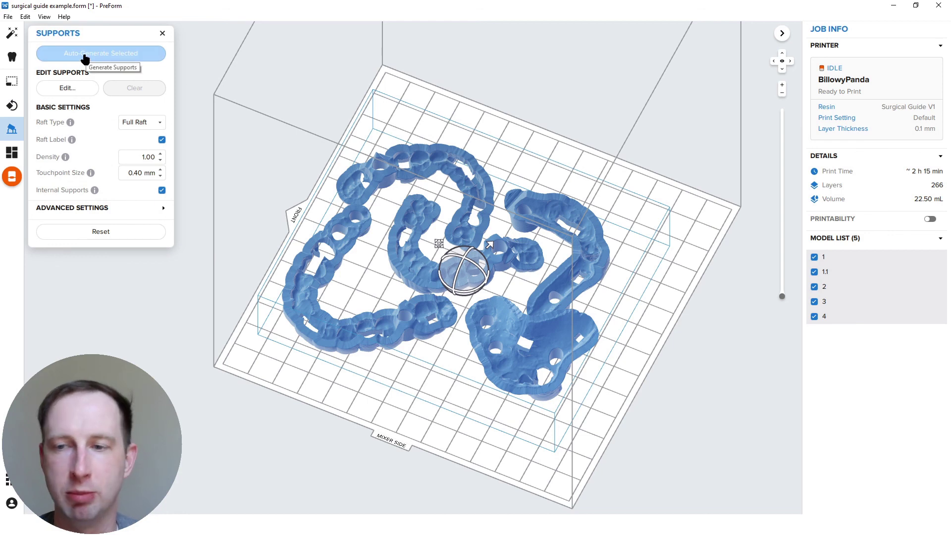